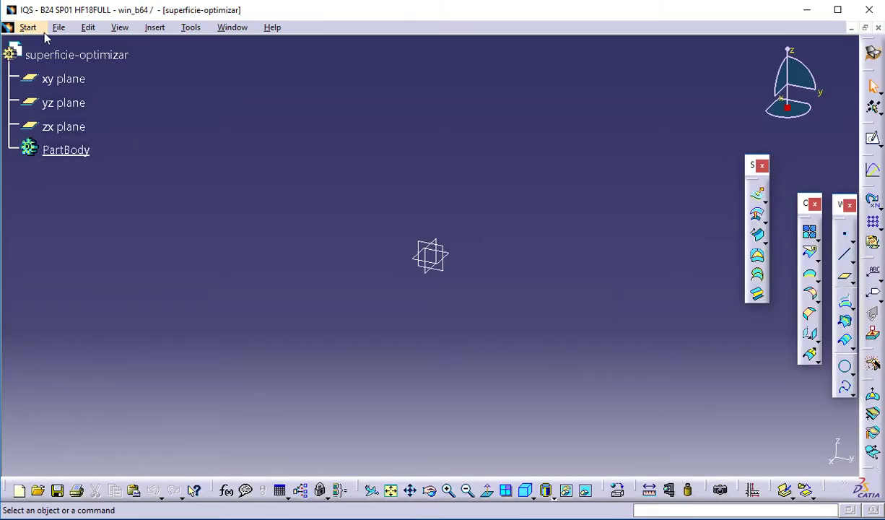
# Step: Start saving the part under a new location and browse to the folder DAO > IPAO_concentrado > IPAO_S06t-digitalizacion_Catia_SW
pyautogui.click(58, 28)
pyautogui.click(89, 130)
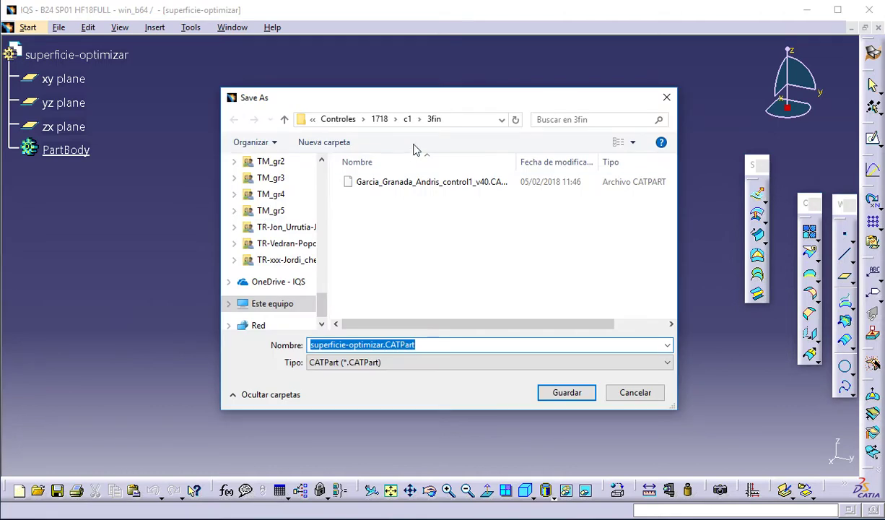
pyautogui.click(337, 120)
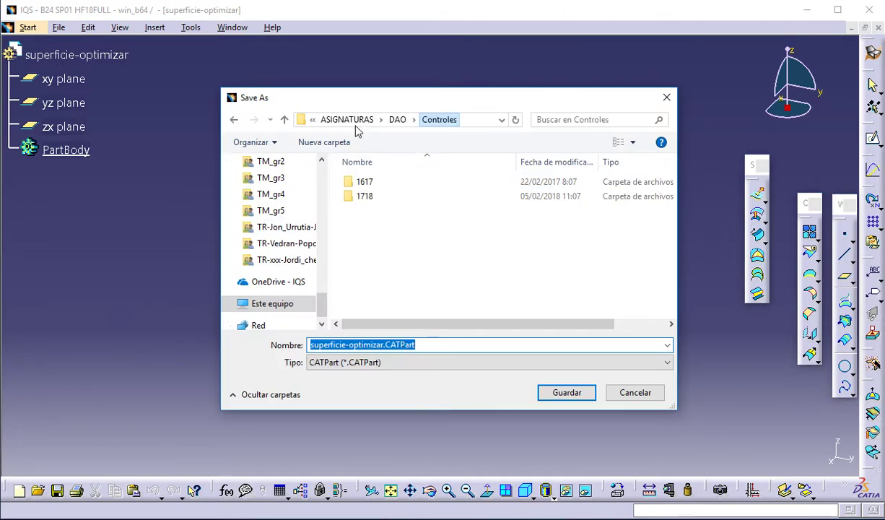
pyautogui.click(398, 120)
pyautogui.scroll(-4, 408, 269)
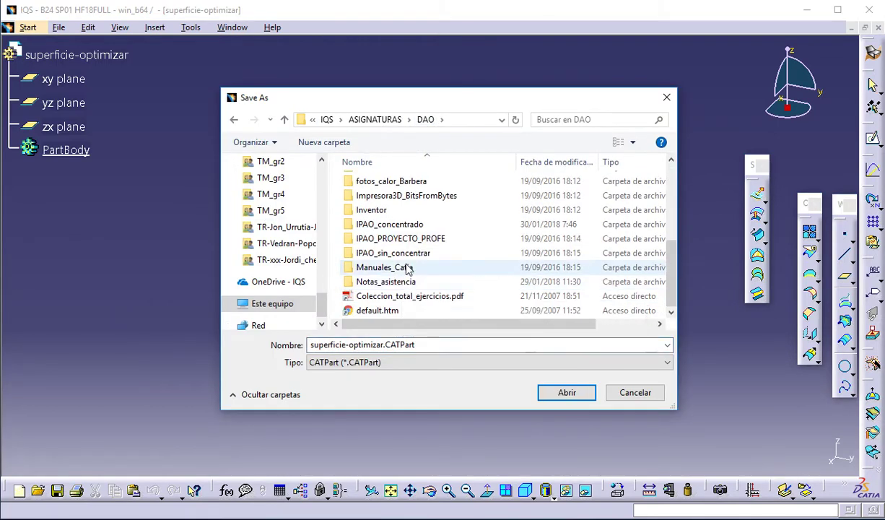
pyautogui.doubleClick(387, 224)
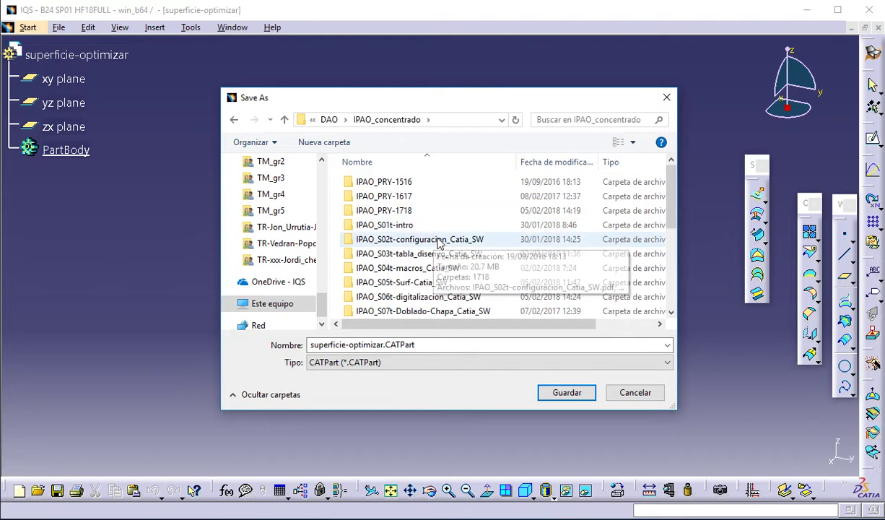
pyautogui.doubleClick(413, 296)
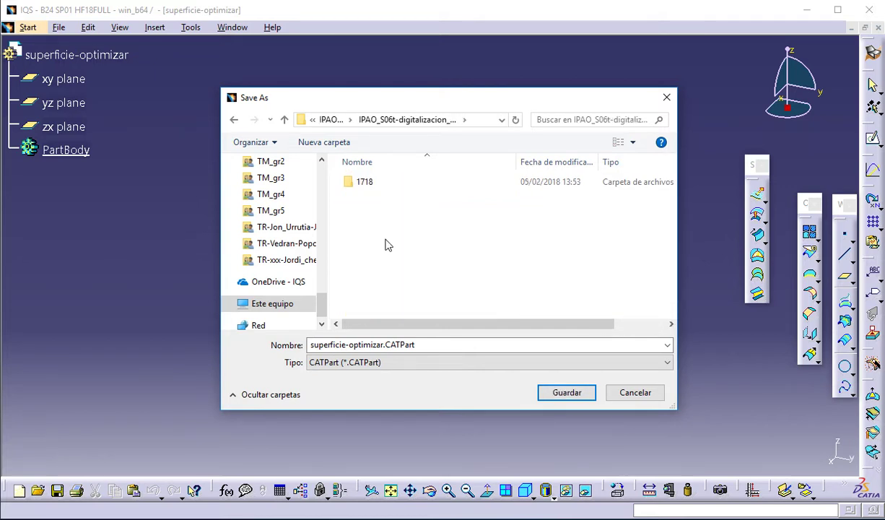
# Step: Create a folder named 1718video and save the part in it as superficie-optimizar.CATPart
pyautogui.rightClick(363, 233)
pyautogui.moveTo(505, 368)
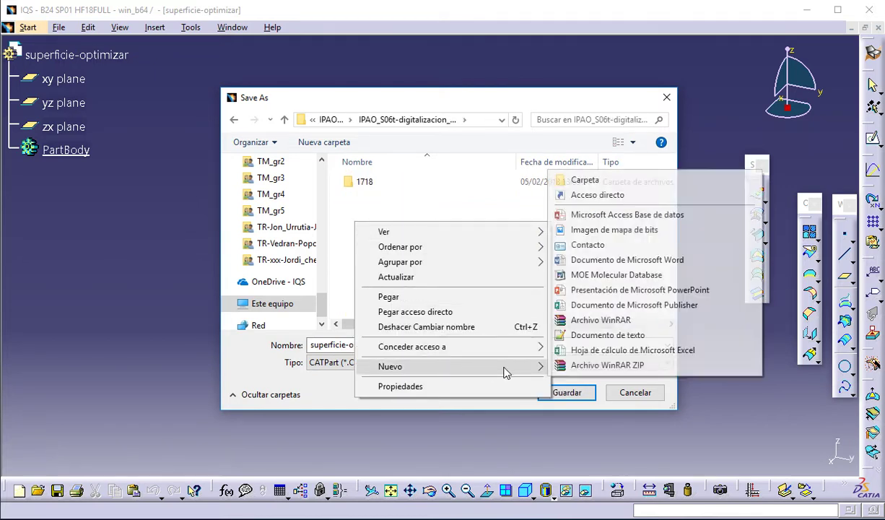
pyautogui.click(585, 180)
pyautogui.write('1718video')
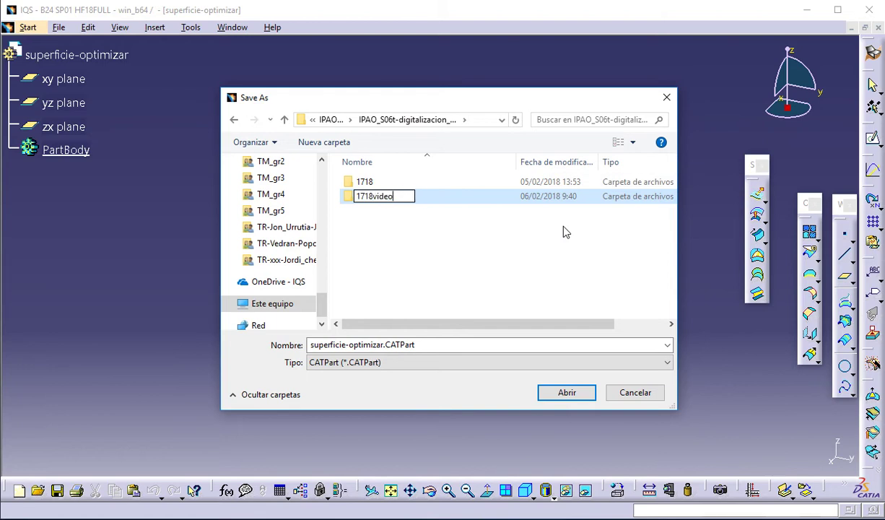
pyautogui.press('Return')
pyautogui.press('Return')
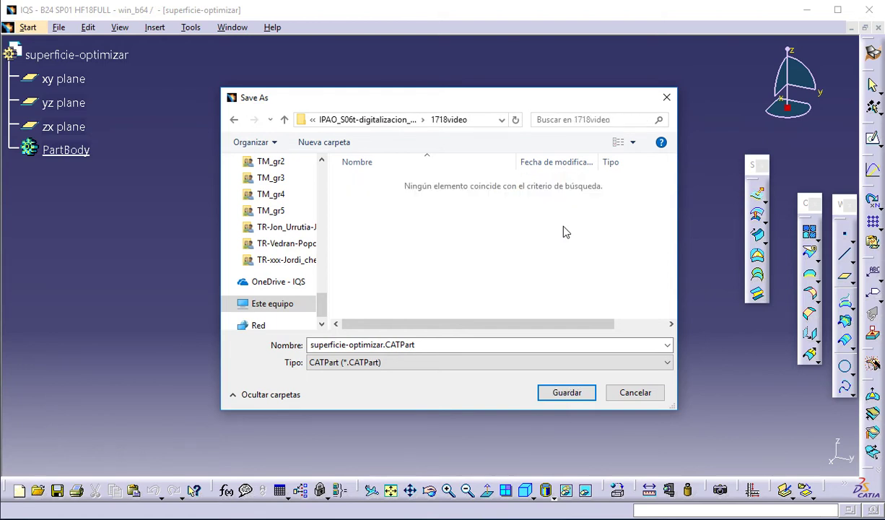
pyautogui.click(564, 391)
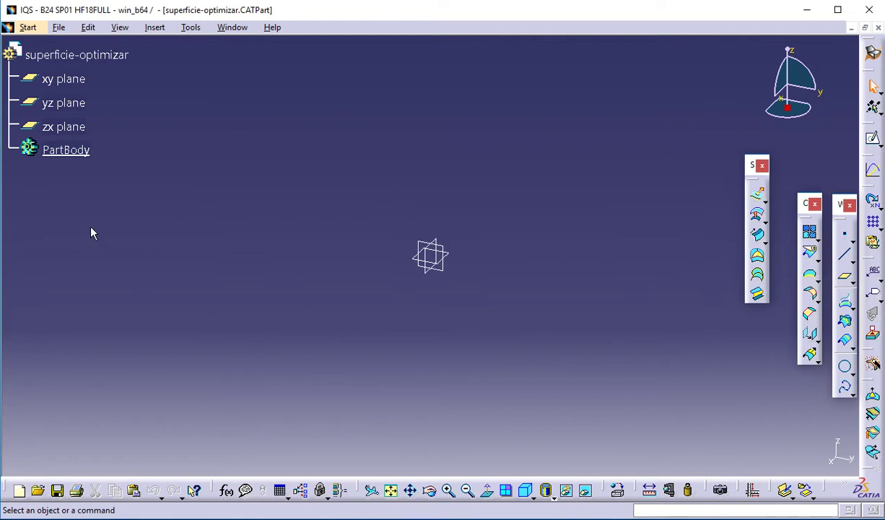
# Step: Sketch a two-point spline on the xy plane from about 46 mm along the horizontal axis to about 41 mm up the vertical axis
pyautogui.click(63, 79)
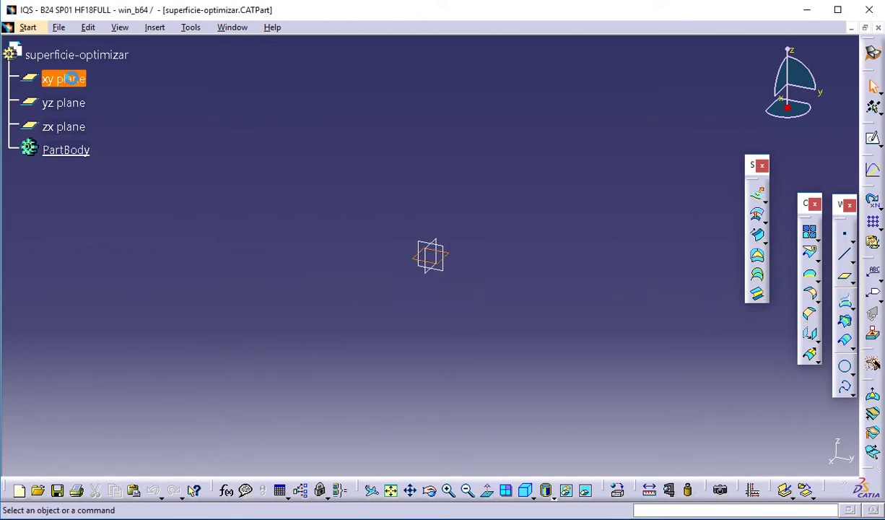
pyautogui.click(872, 139)
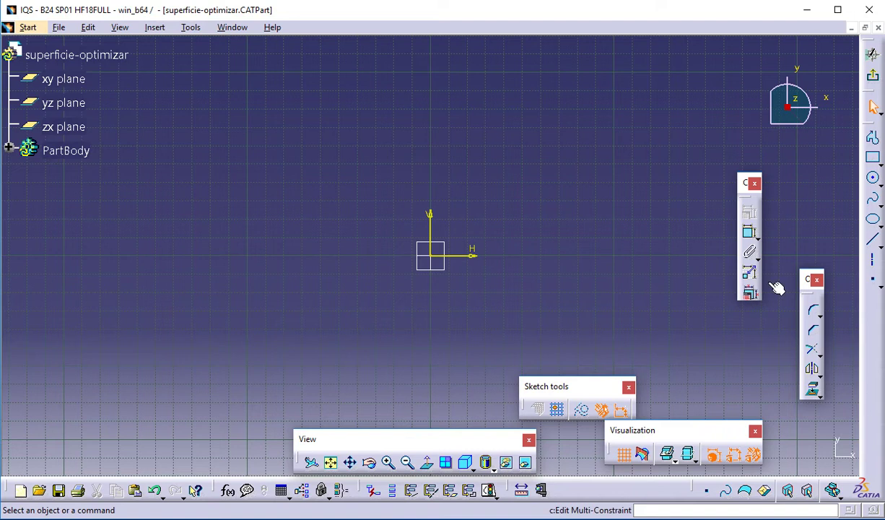
pyautogui.click(873, 197)
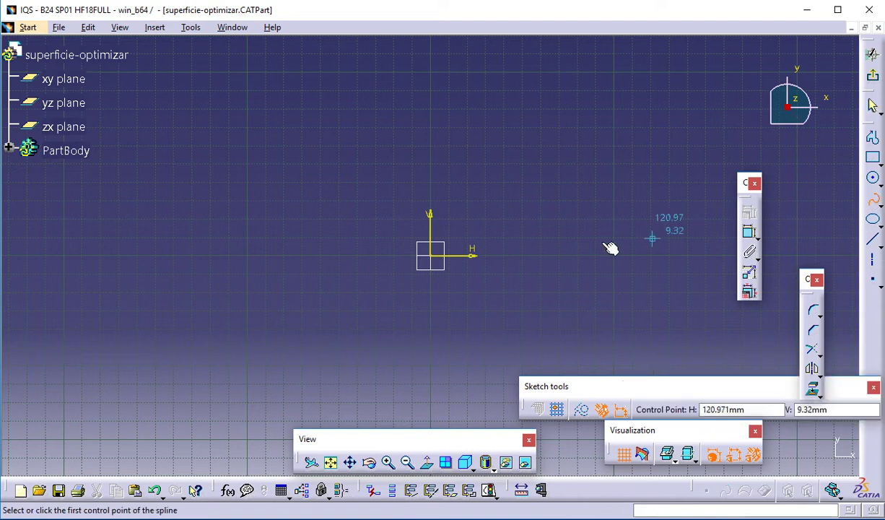
pyautogui.click(516, 254)
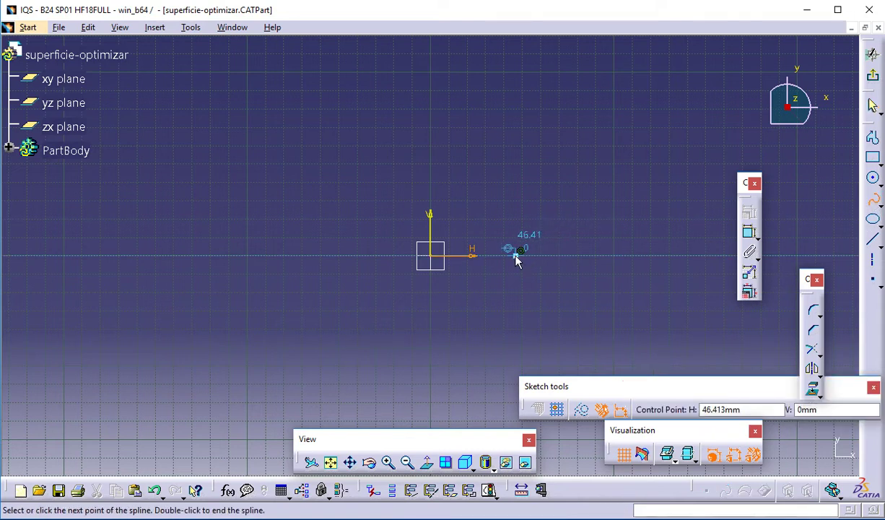
pyautogui.click(431, 180)
pyautogui.press('Escape')
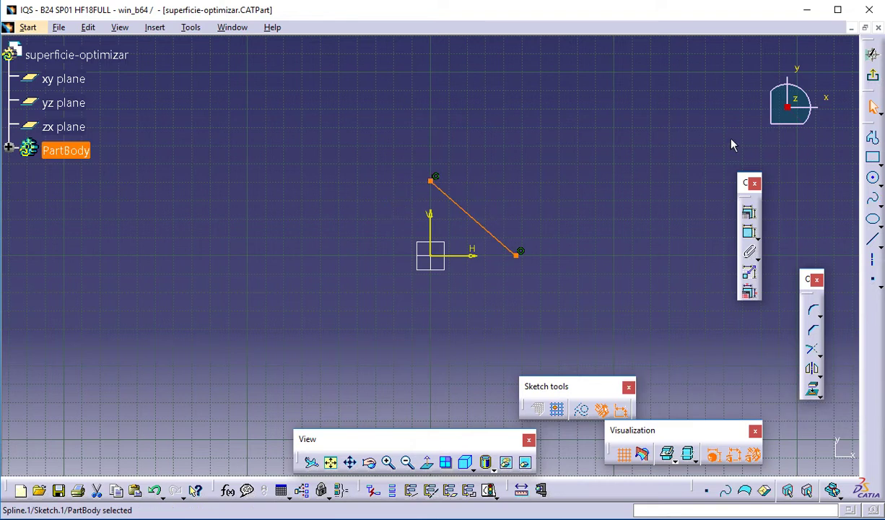
# Step: Dimension the spline's lower endpoint horizontally from the vertical axis and set the distance to 10 mm
pyautogui.click(749, 234)
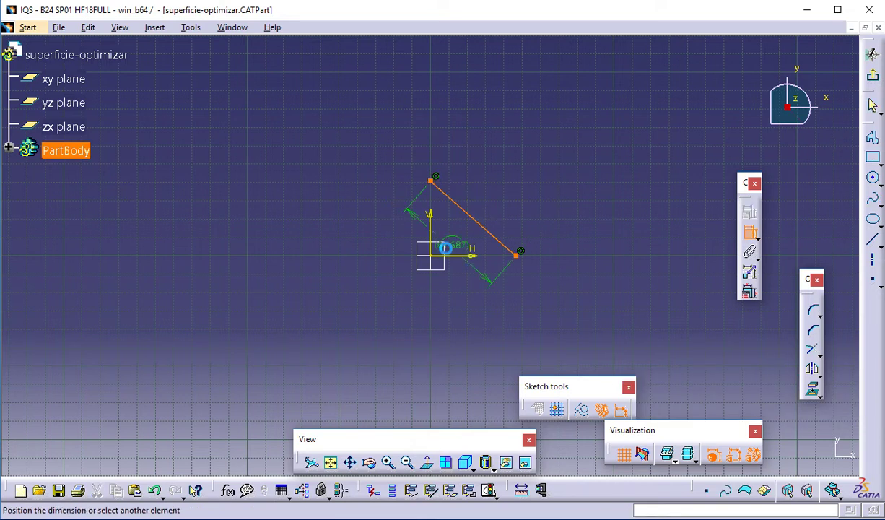
pyautogui.press('Escape')
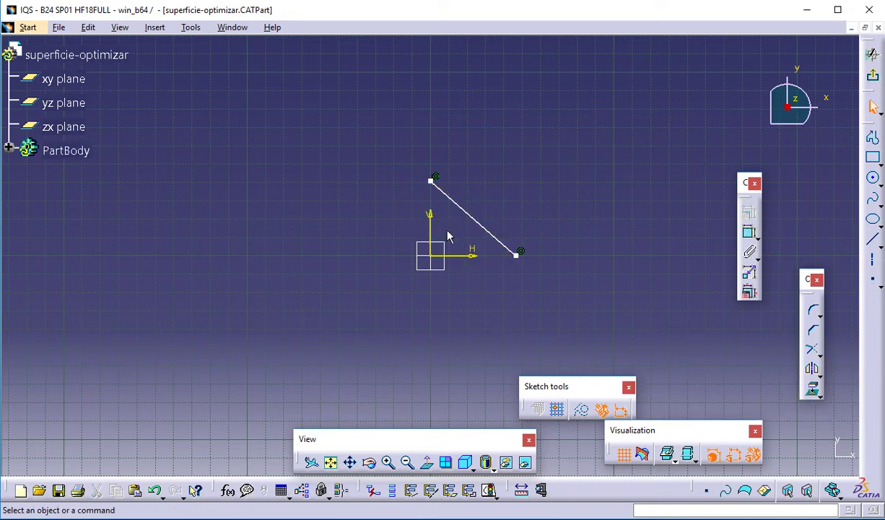
pyautogui.click(749, 233)
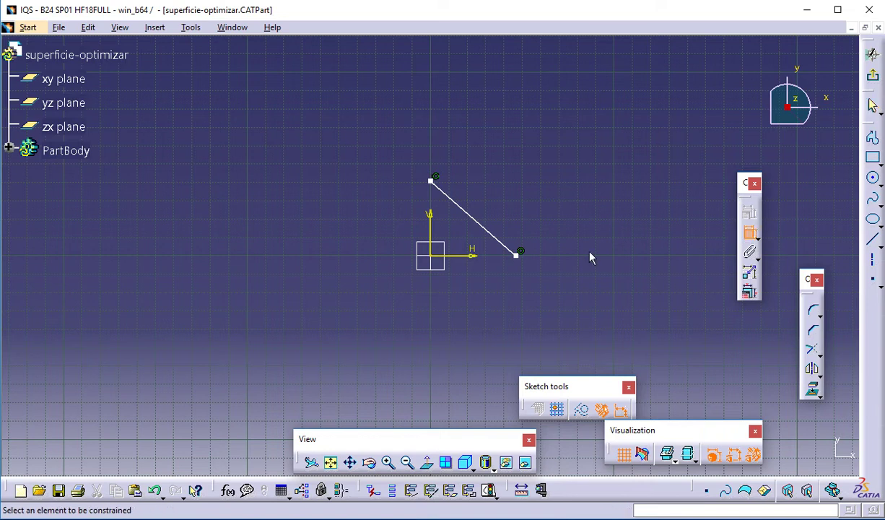
pyautogui.click(509, 254)
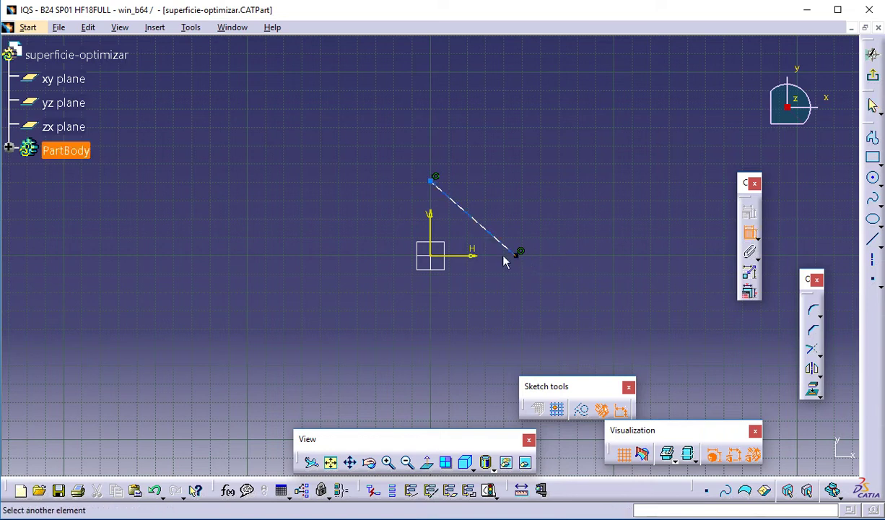
pyautogui.click(434, 234)
pyautogui.click(469, 291)
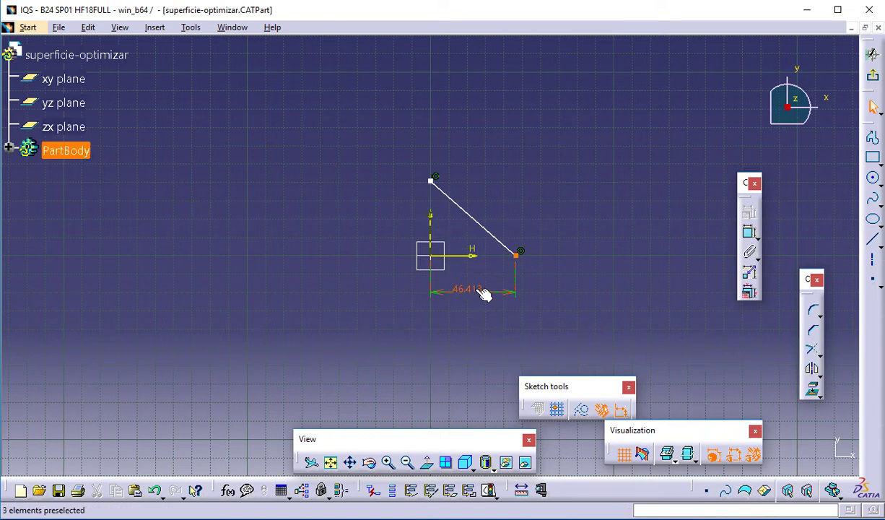
pyautogui.doubleClick(475, 290)
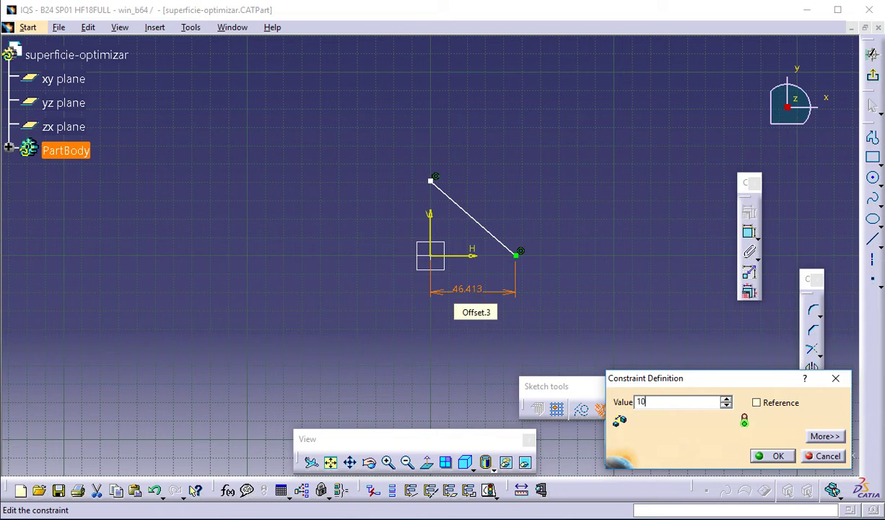
pyautogui.write('10')
pyautogui.press('Return')
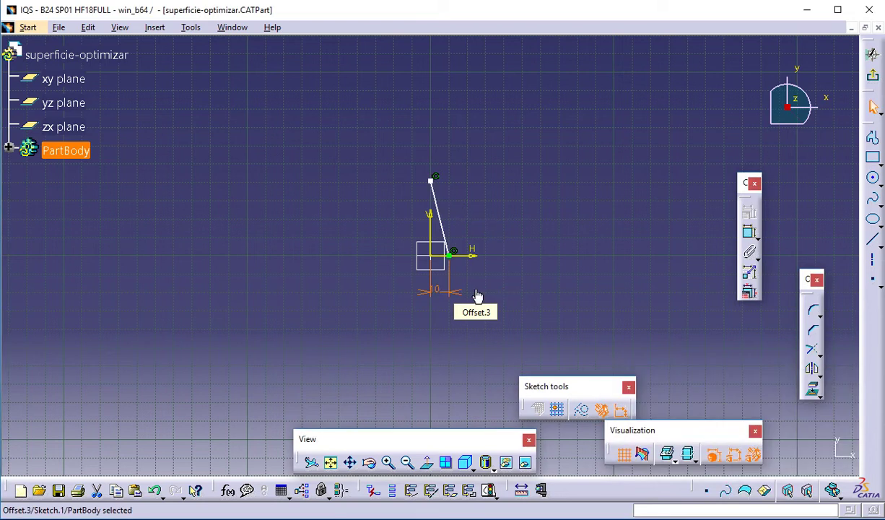
# Step: Dimension the spline's upper endpoint from the horizontal axis and set the distance to 12 mm
pyautogui.click(749, 231)
pyautogui.click(471, 256)
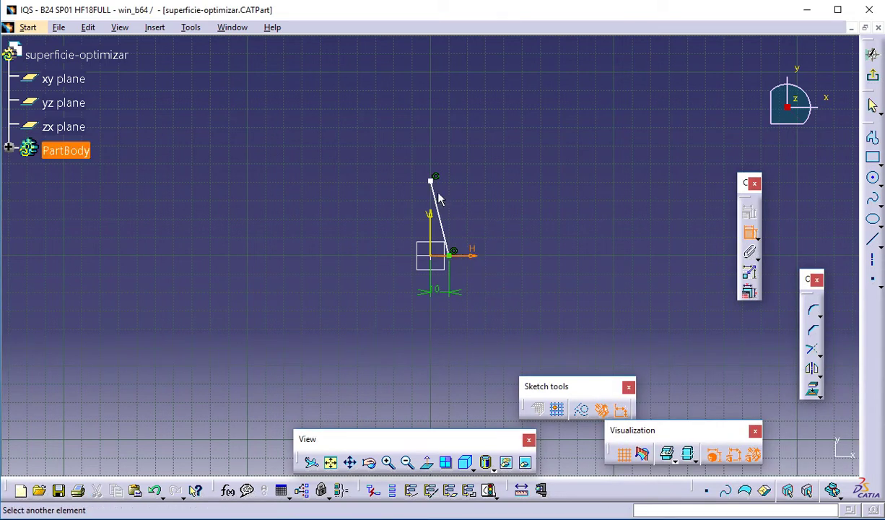
pyautogui.click(432, 181)
pyautogui.click(389, 216)
pyautogui.doubleClick(390, 208)
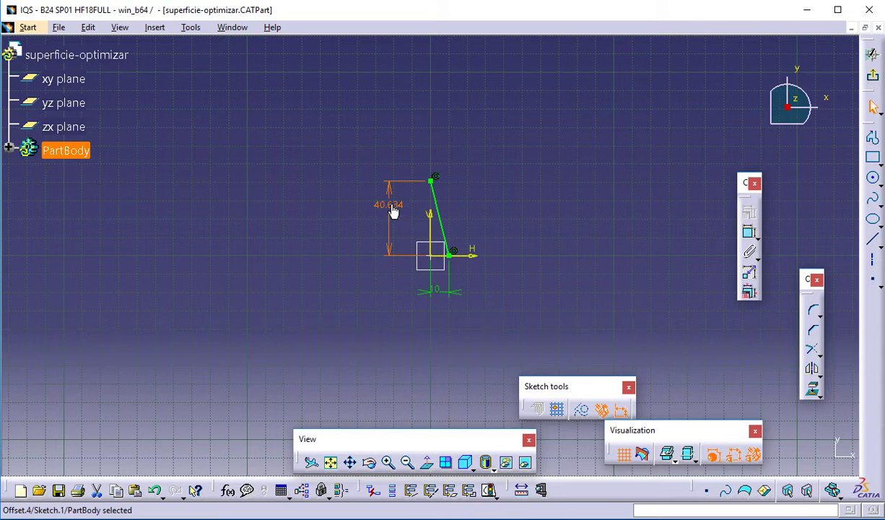
pyautogui.write('12')
pyautogui.press('Return')
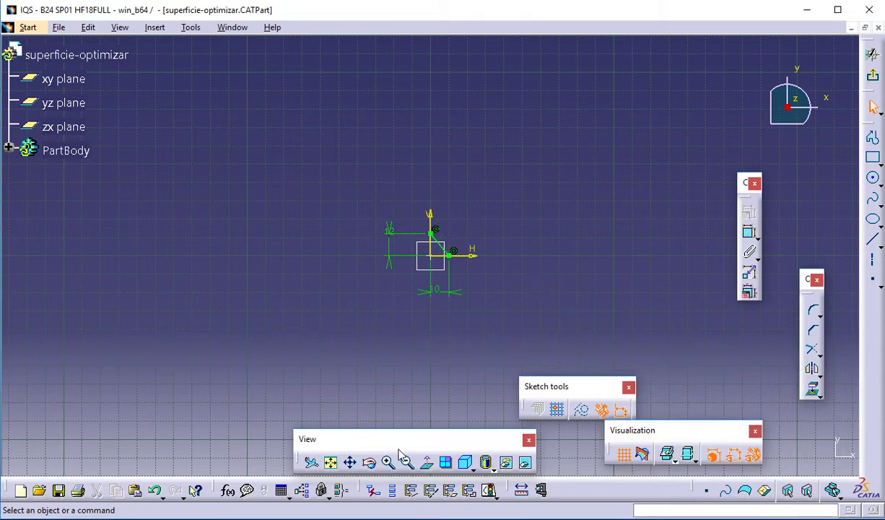
# Step: Edit the spline definition to impose tangency at both control points, CtrlPoint.1 and CtrlPoint.2
pyautogui.click(330, 462)
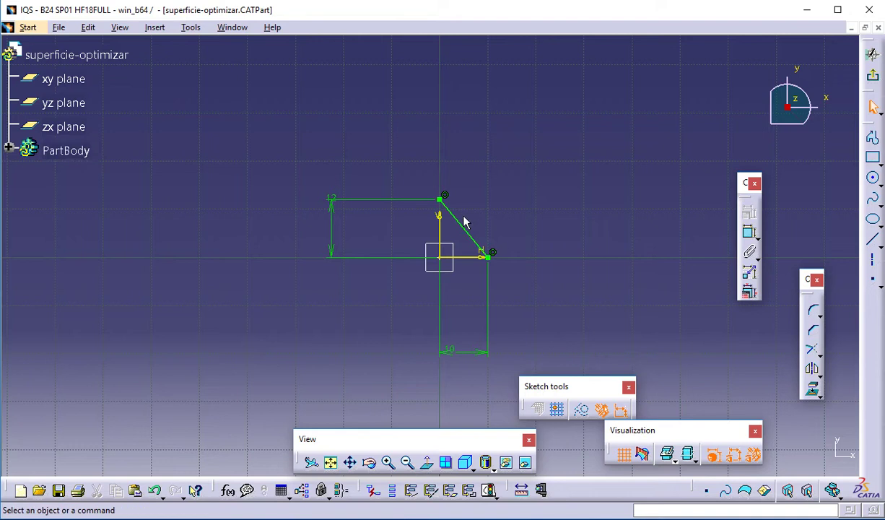
pyautogui.doubleClick(463, 226)
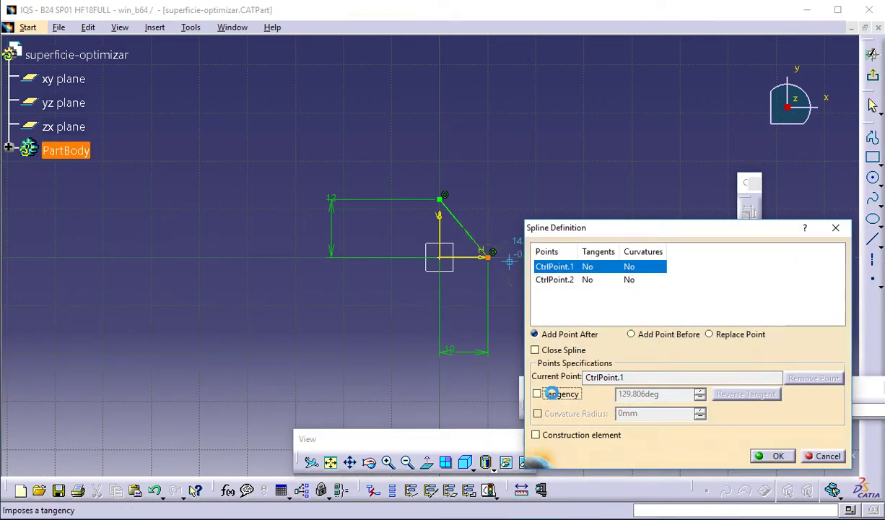
pyautogui.click(557, 394)
pyautogui.click(586, 281)
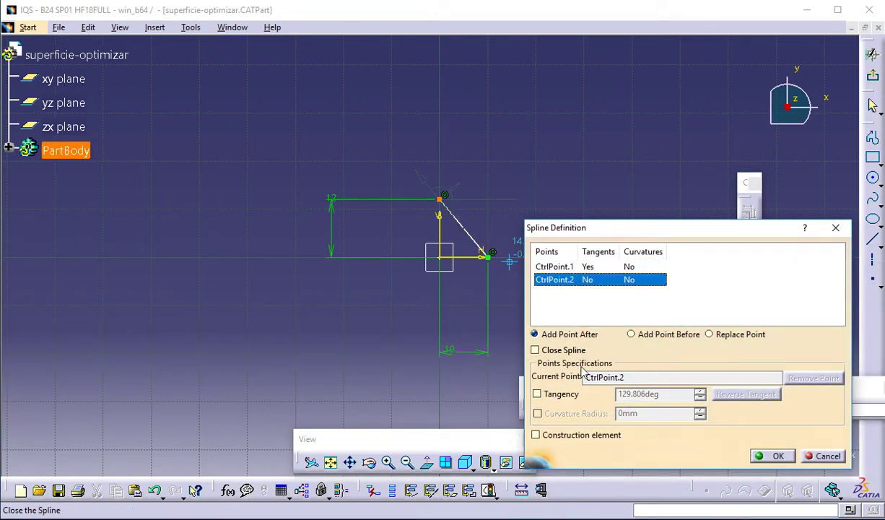
pyautogui.click(548, 394)
pyautogui.click(773, 456)
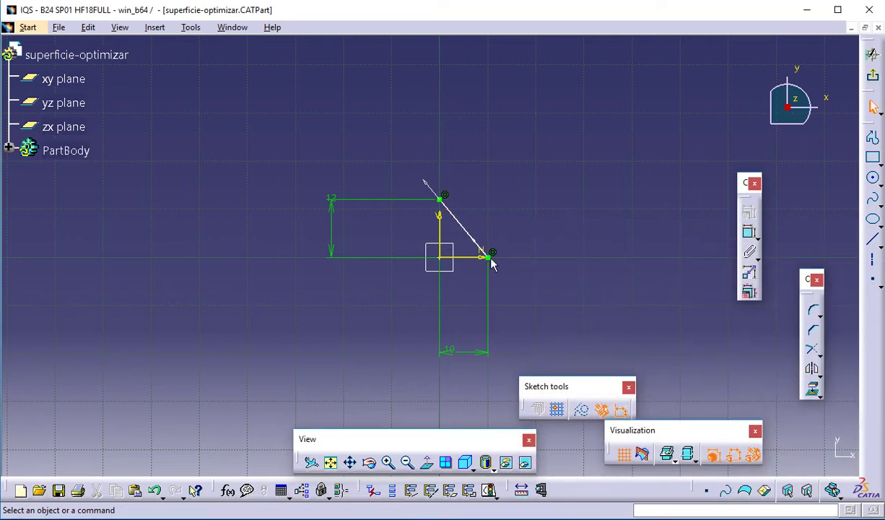
# Step: Constrain the tangent at the spline's lower endpoint to be vertical
pyautogui.click(469, 240)
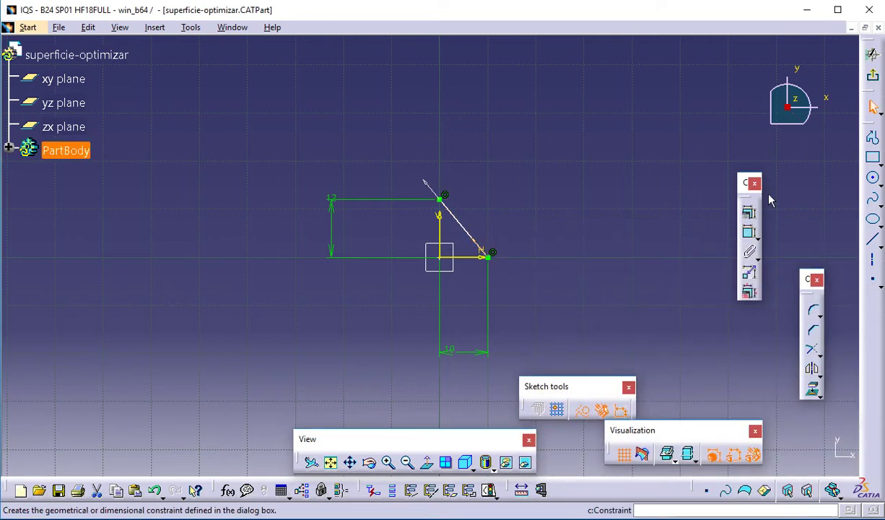
pyautogui.click(748, 211)
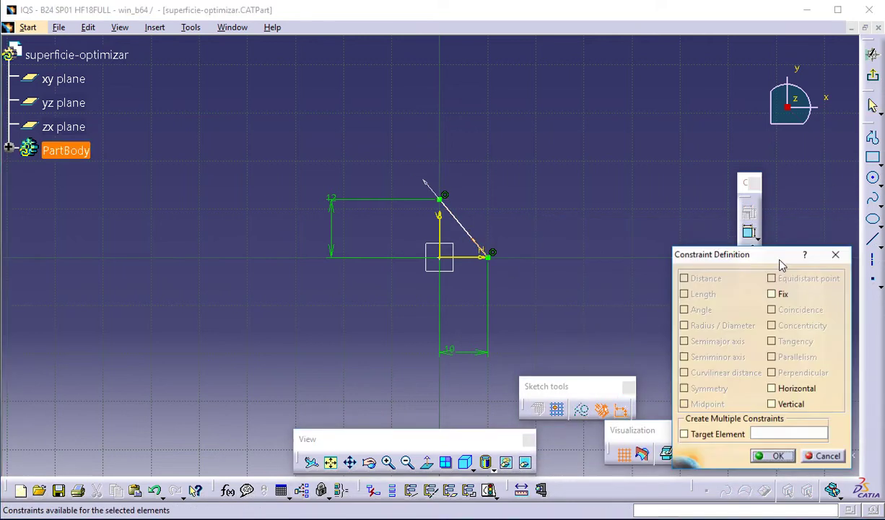
pyautogui.click(772, 404)
pyautogui.click(779, 457)
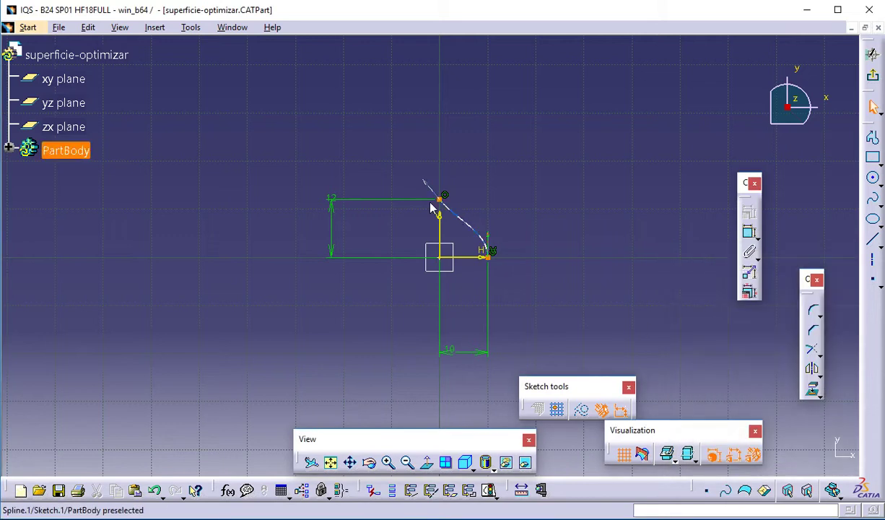
# Step: Constrain the tangent at the spline's upper endpoint to be horizontal and exit the sketch
pyautogui.click(431, 190)
pyautogui.click(749, 213)
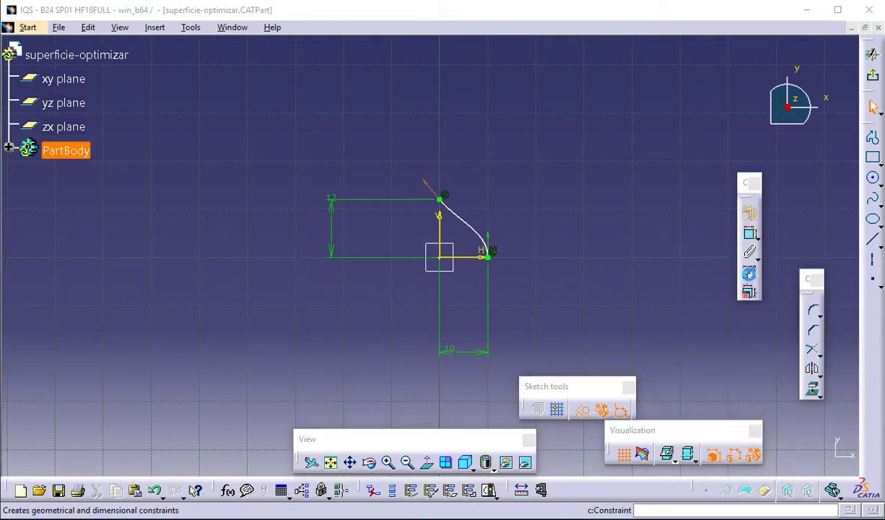
pyautogui.click(771, 389)
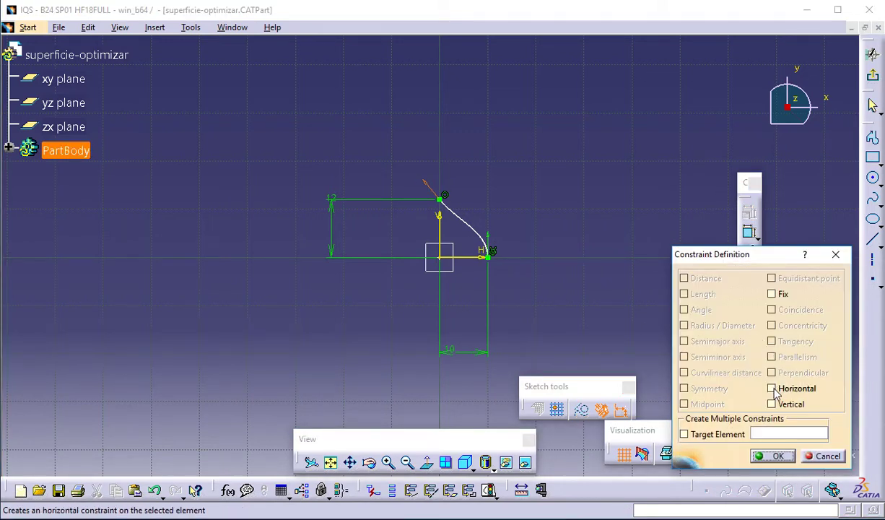
pyautogui.click(777, 455)
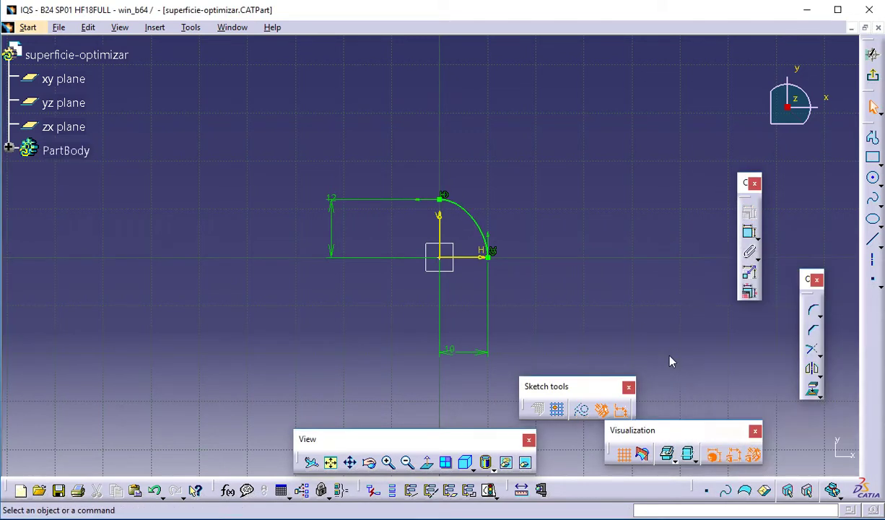
pyautogui.click(872, 76)
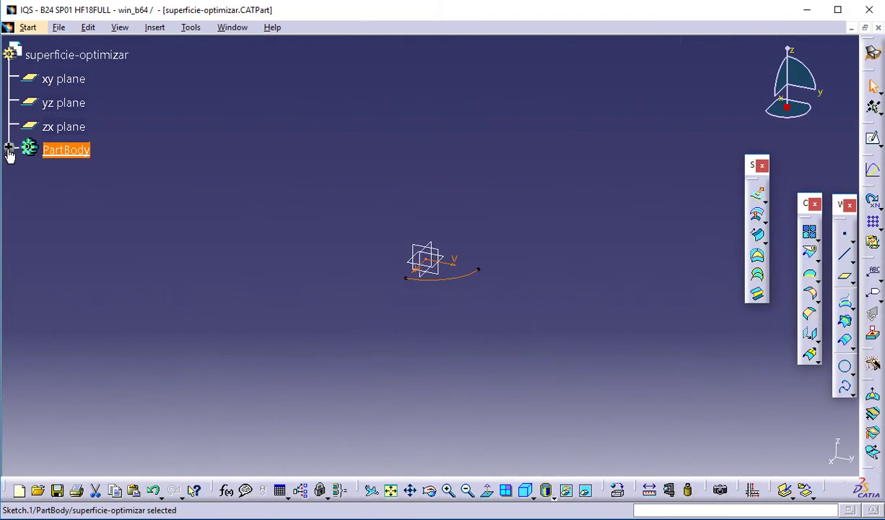
# Step: Set the lines and curves of Sketch.1 to red with a 1 mm thickness in its graphic properties
pyautogui.click(10, 151)
pyautogui.rightClick(91, 176)
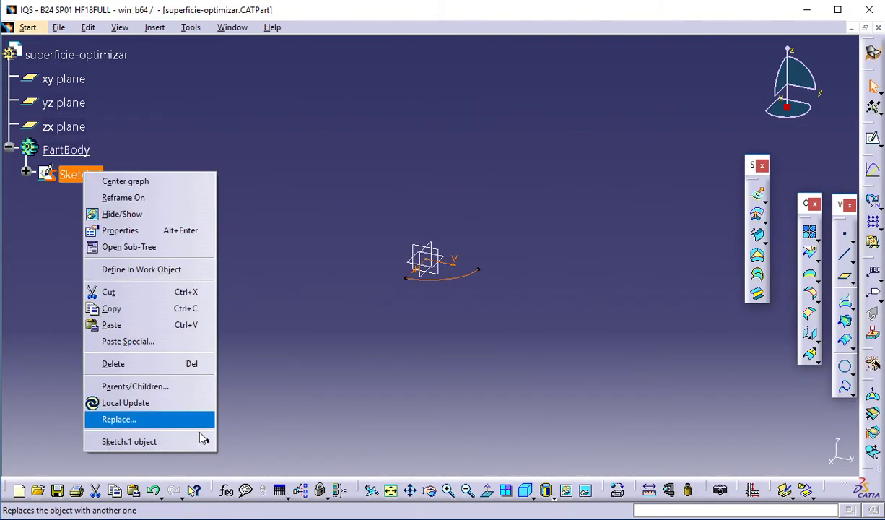
pyautogui.moveTo(200, 444)
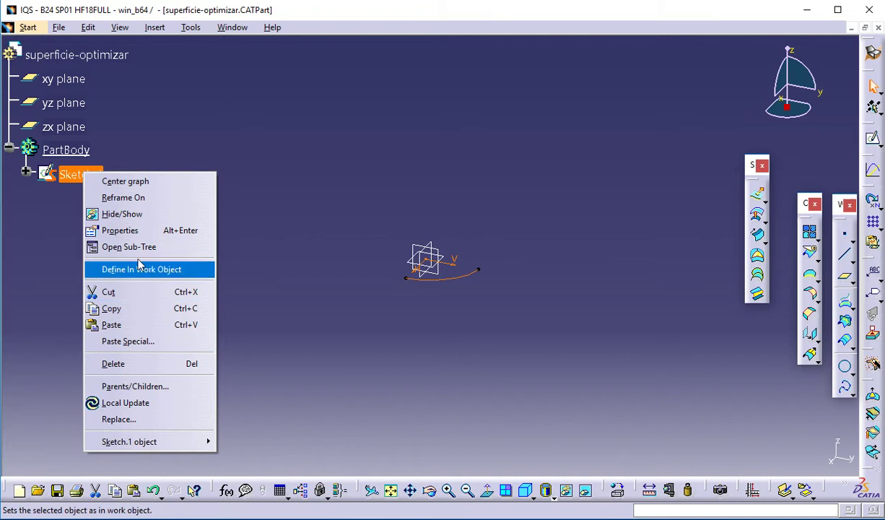
pyautogui.click(120, 230)
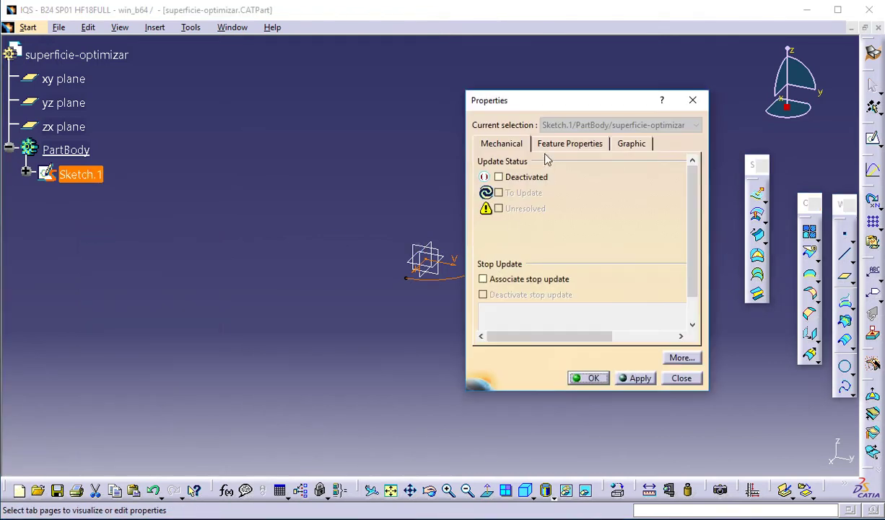
pyautogui.click(627, 145)
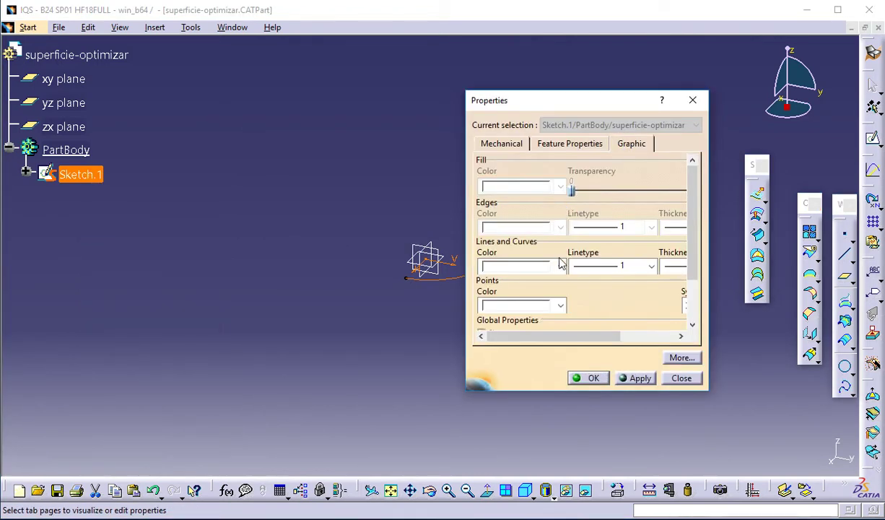
pyautogui.click(561, 267)
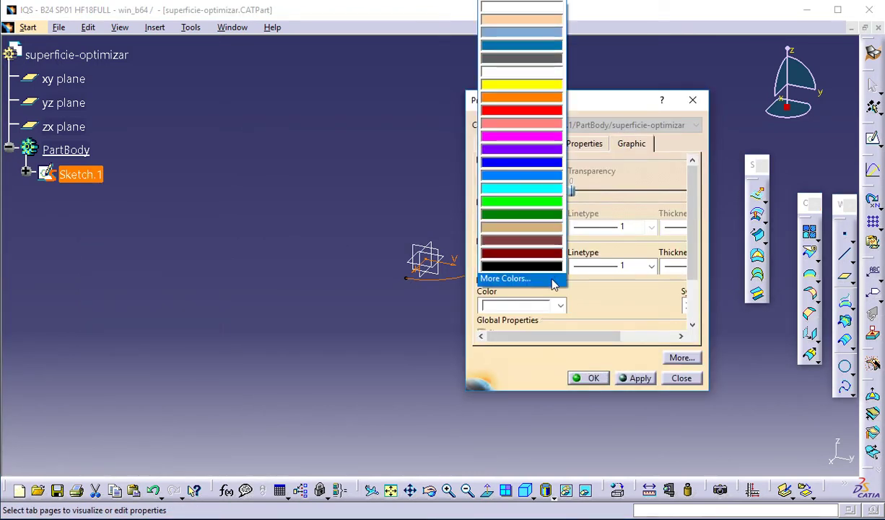
pyautogui.click(525, 113)
pyautogui.click(676, 267)
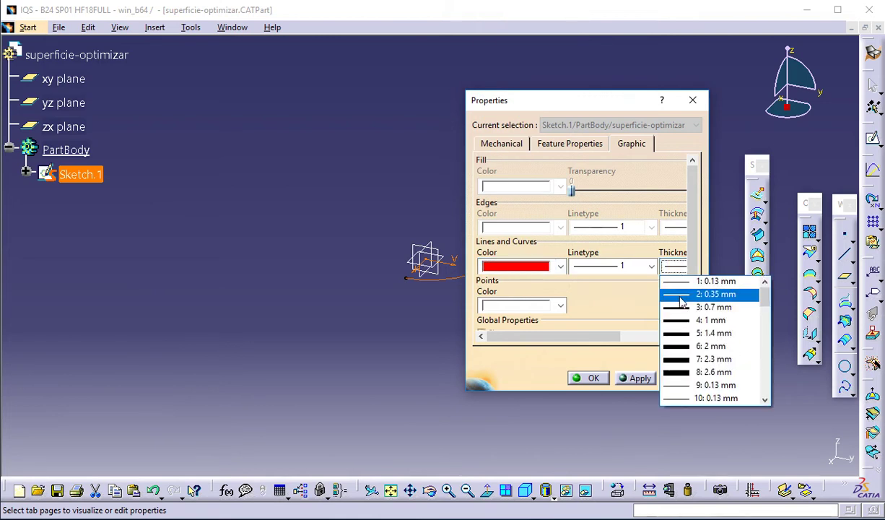
pyautogui.click(682, 318)
pyautogui.click(622, 377)
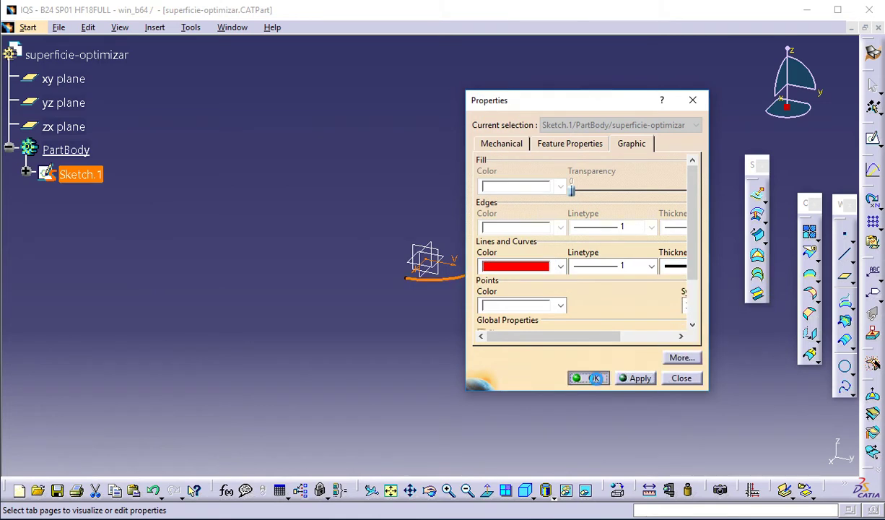
pyautogui.click(595, 378)
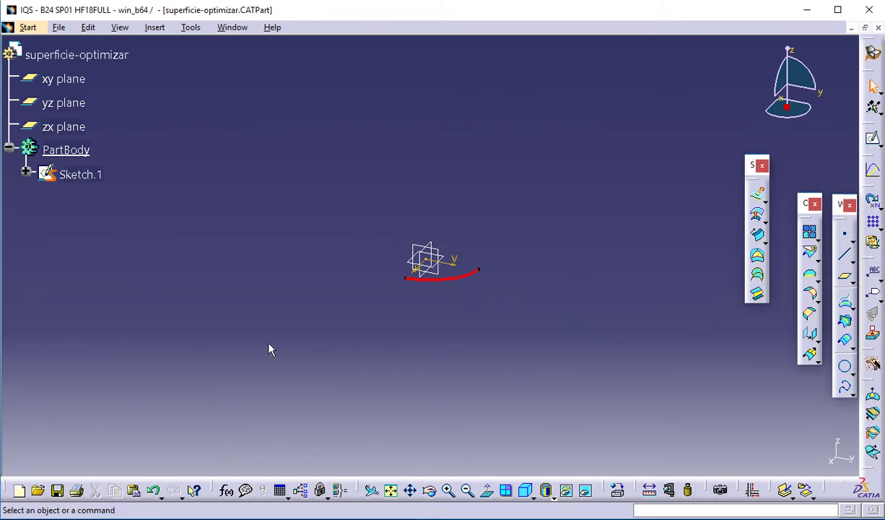
# Step: Sketch a two-point spline on the yz plane from about 24 mm up the vertical axis to the positive horizontal axis
pyautogui.click(76, 104)
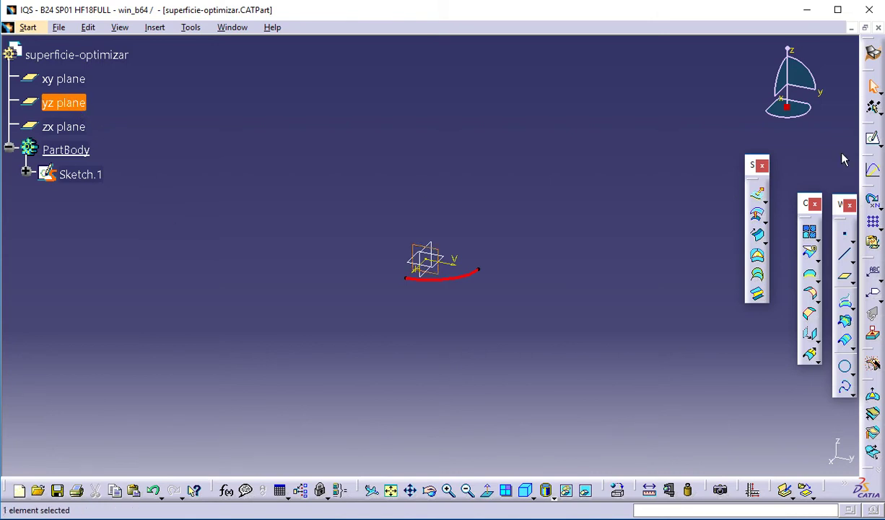
pyautogui.click(873, 143)
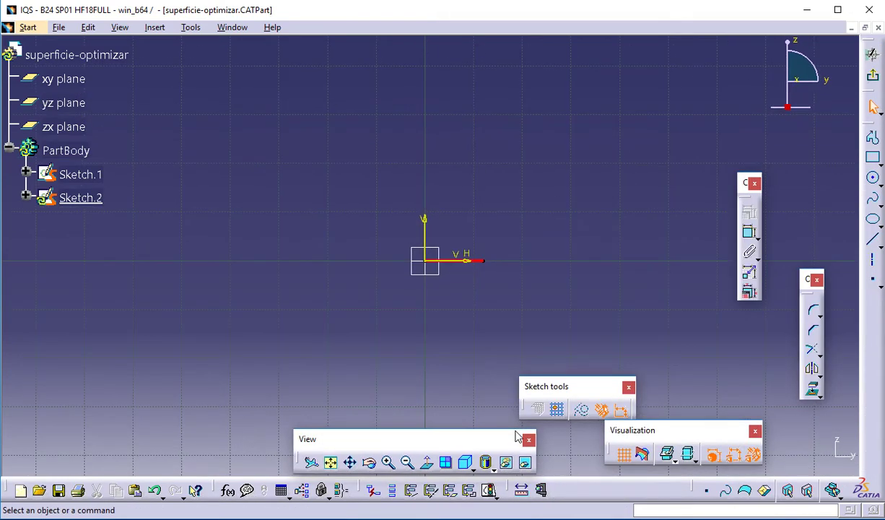
pyautogui.click(873, 196)
pyautogui.click(425, 142)
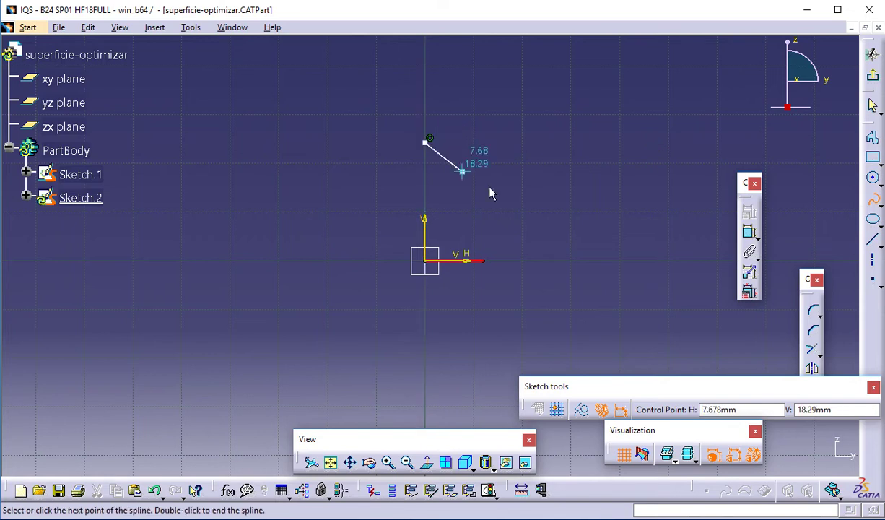
pyautogui.click(591, 256)
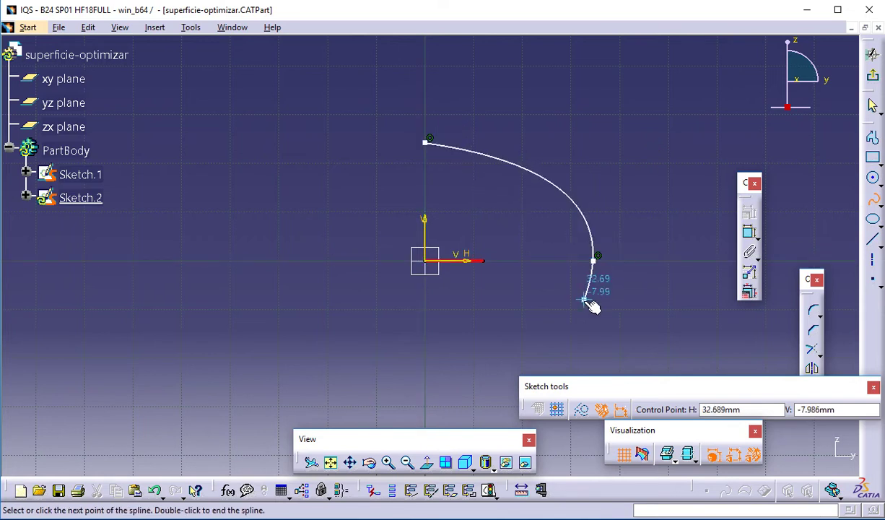
pyautogui.press('Escape')
# Step: Impose tangency at CtrlPoint.1 and CtrlPoint.2 of the yz-plane spline
pyautogui.doubleClick(583, 254)
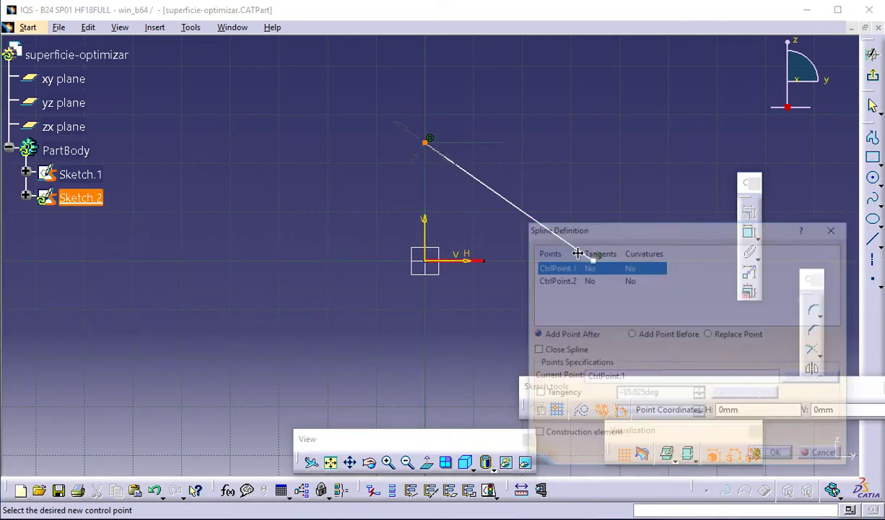
pyautogui.click(536, 393)
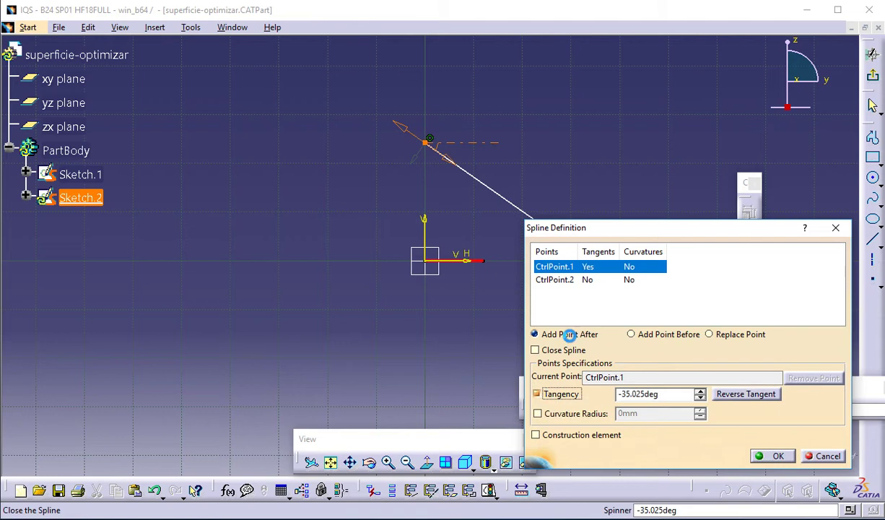
pyautogui.click(570, 279)
pyautogui.click(536, 393)
pyautogui.click(772, 456)
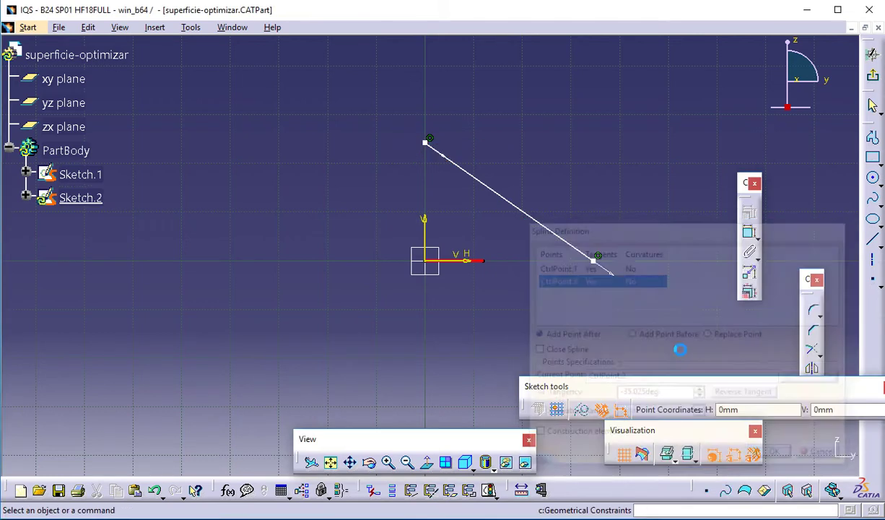
# Step: Constrain the tangent at the yz-plane spline's endpoint on the horizontal axis to be vertical
pyautogui.click(610, 273)
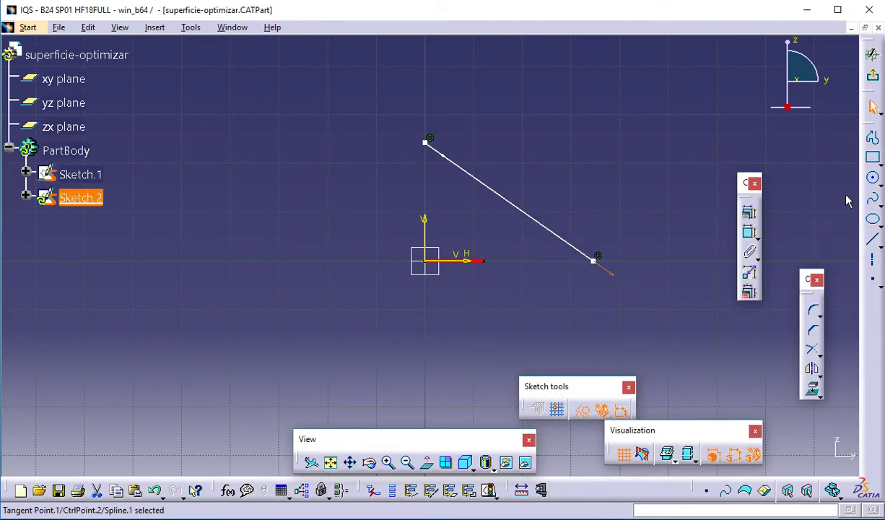
pyautogui.click(750, 213)
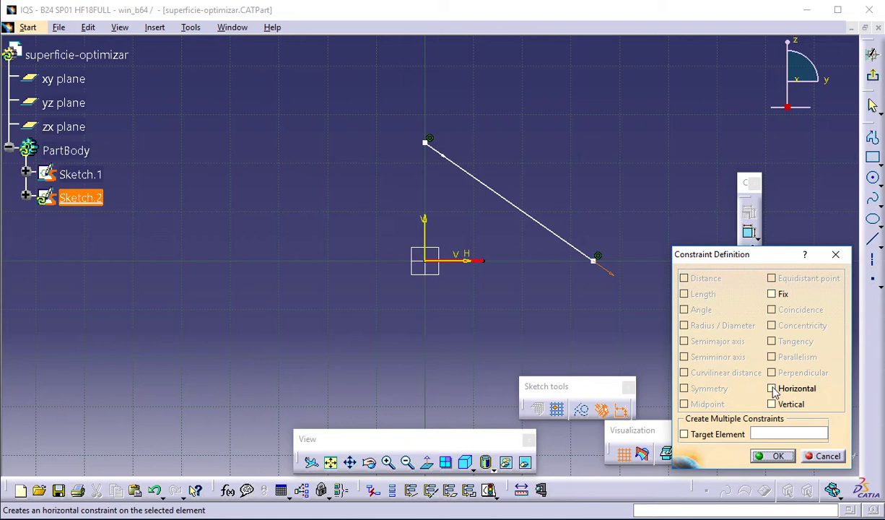
pyautogui.click(772, 404)
pyautogui.click(772, 456)
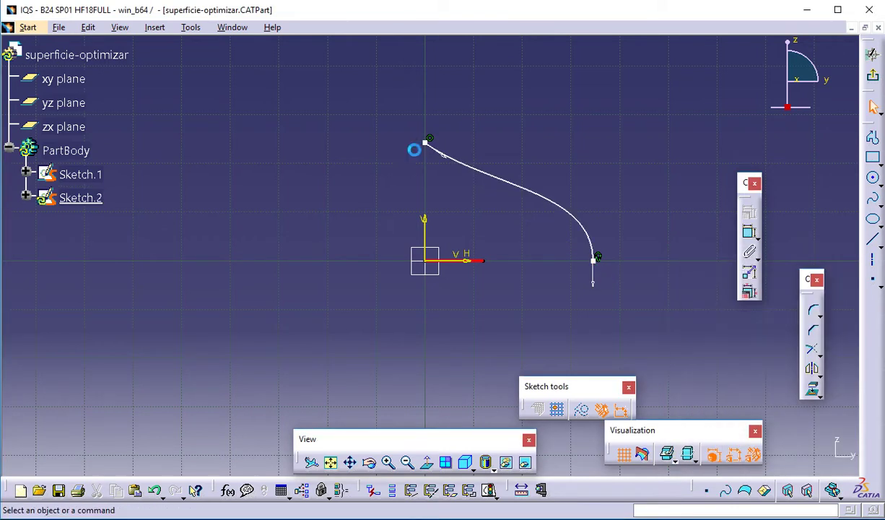
# Step: Constrain the tangent at the yz-plane spline's upper endpoint to be horizontal
pyautogui.click(442, 156)
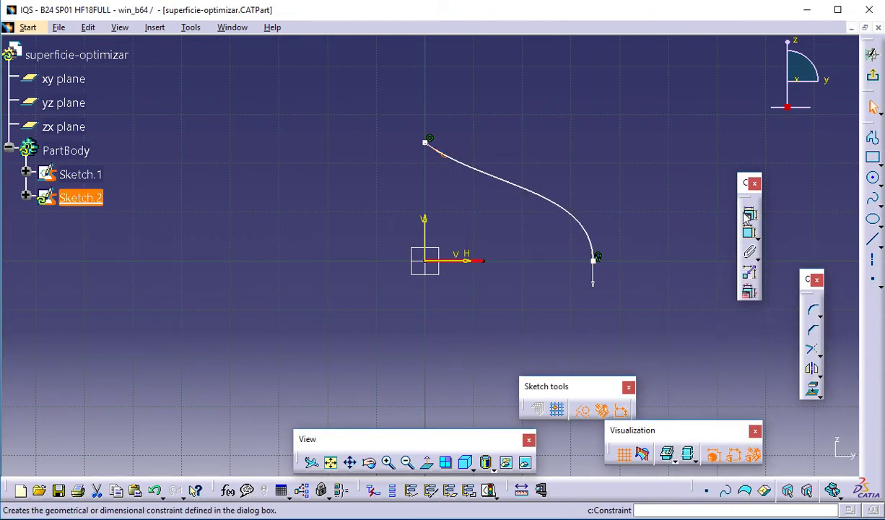
pyautogui.click(749, 211)
pyautogui.click(772, 388)
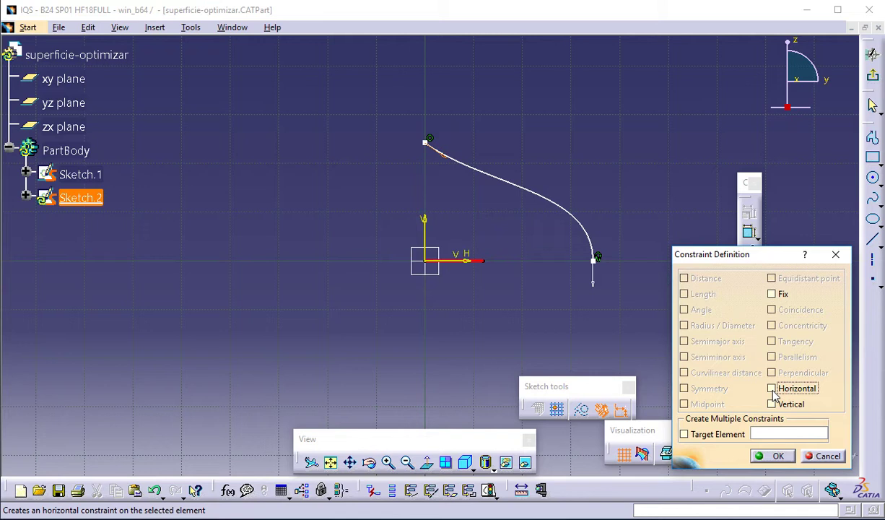
pyautogui.click(775, 456)
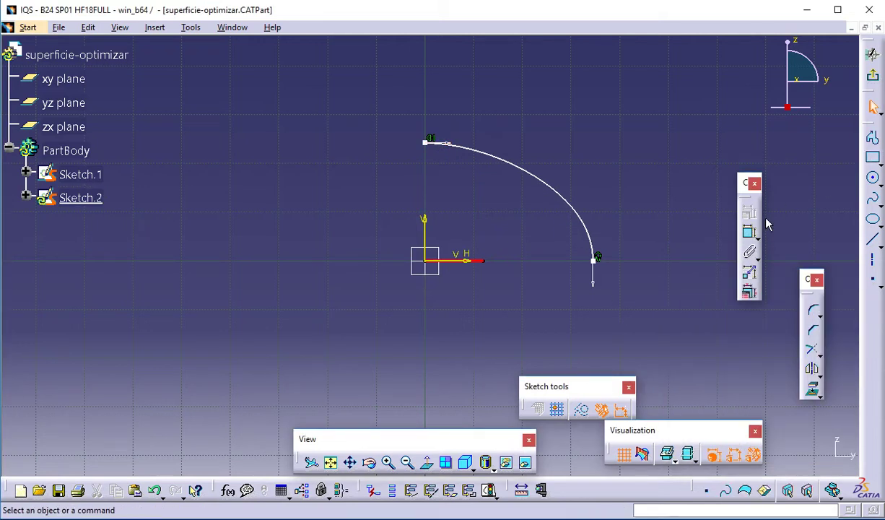
# Step: Dimension the upper endpoint of the yz-plane spline from the horizontal axis and set the distance to 14 mm
pyautogui.click(749, 232)
pyautogui.click(428, 144)
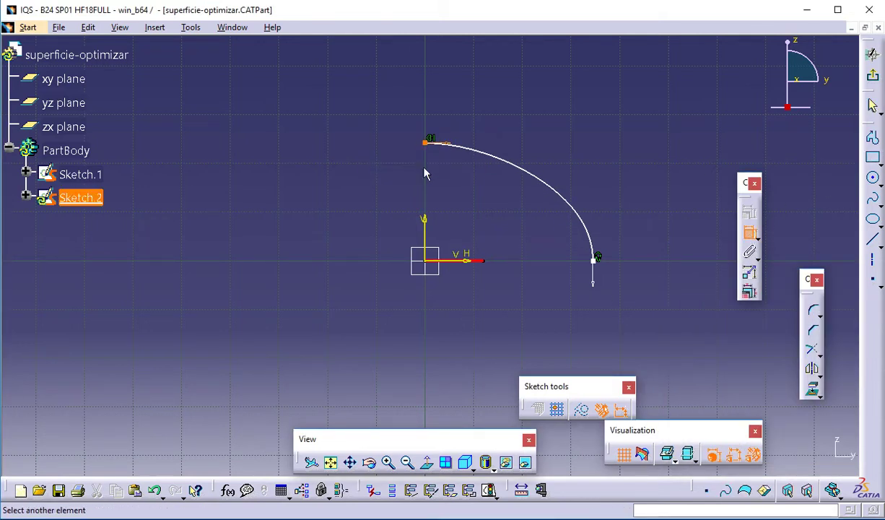
pyautogui.click(458, 258)
pyautogui.click(362, 233)
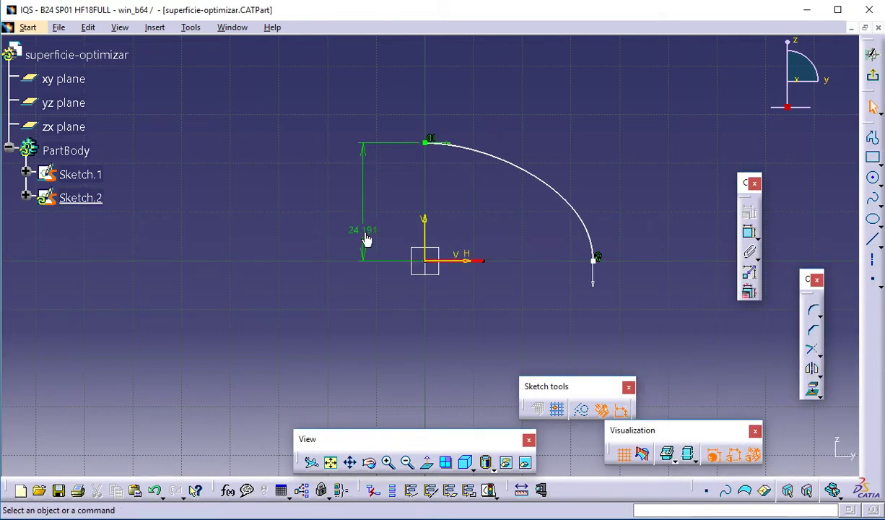
pyautogui.doubleClick(376, 235)
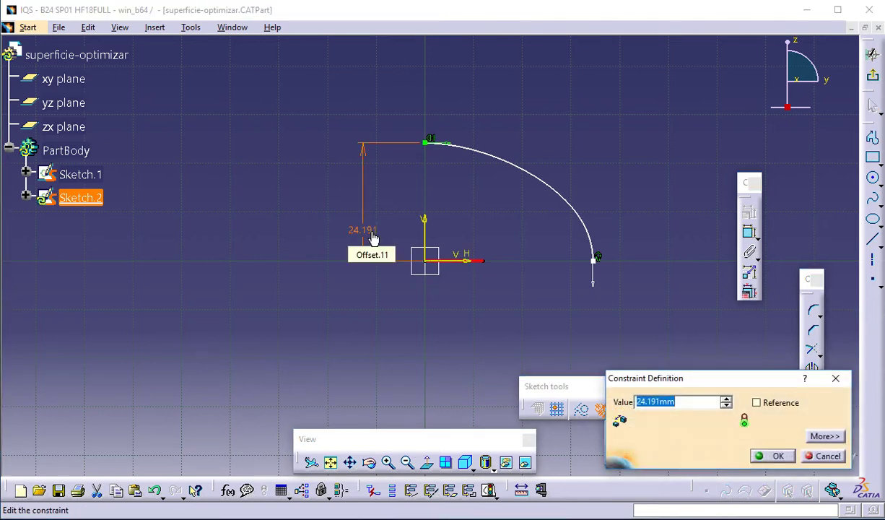
pyautogui.press('Return')
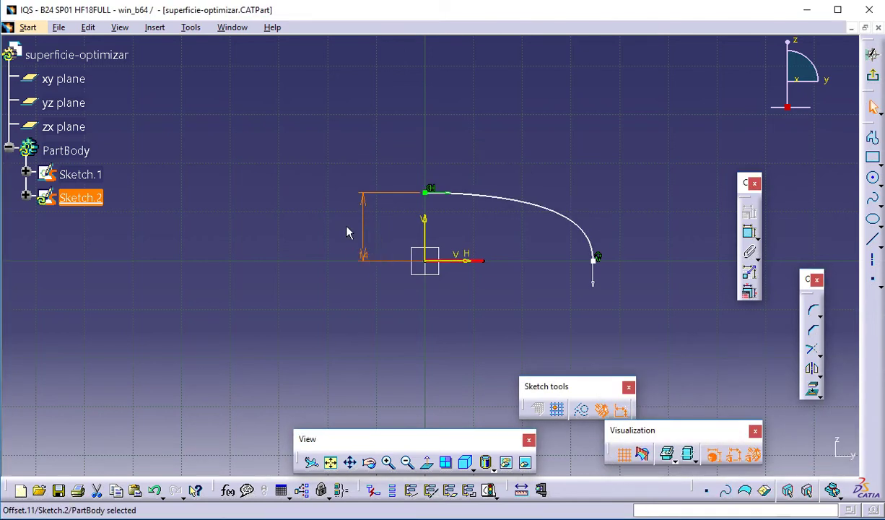
pyautogui.click(318, 229)
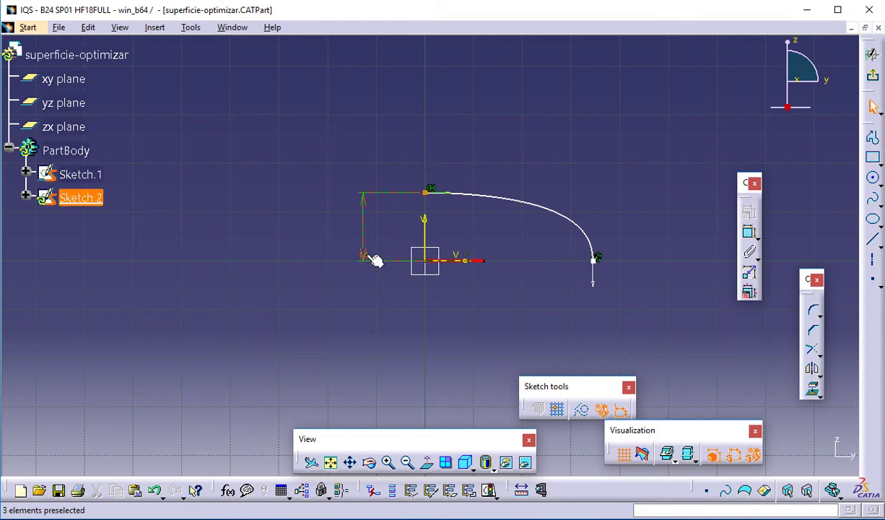
pyautogui.click(364, 233)
pyautogui.click(417, 303)
# Step: Make the spline's lower endpoint coincident with the red Sketch.1 curve's endpoint on the horizontal axis and exit the sketch
pyautogui.moveTo(418, 306)
pyautogui.mouseDown(button='middle')
pyautogui.moveTo(460, 273)
pyautogui.moveTo(476, 301)
pyautogui.moveTo(468, 352)
pyautogui.moveTo(476, 289)
pyautogui.mouseUp(button='middle')
pyautogui.click(675, 242)
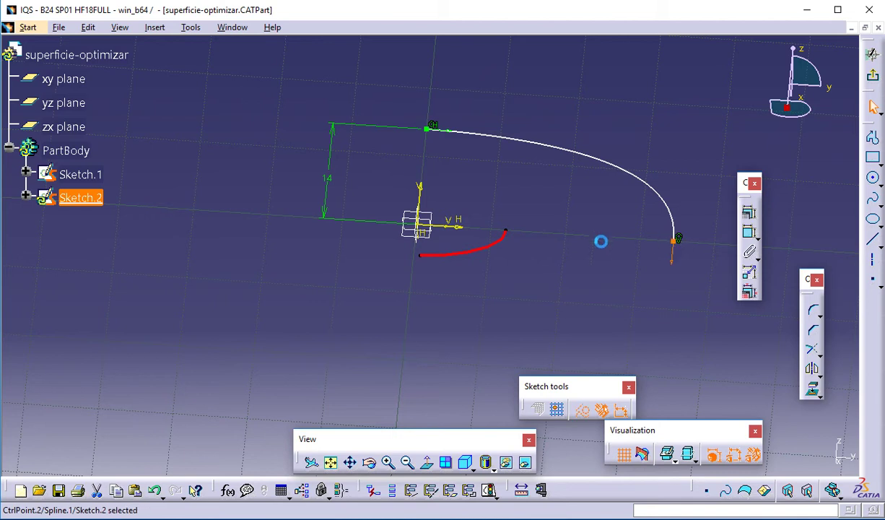
pyautogui.keyDown('ctrl'); pyautogui.click(506, 232); pyautogui.keyUp('ctrl')
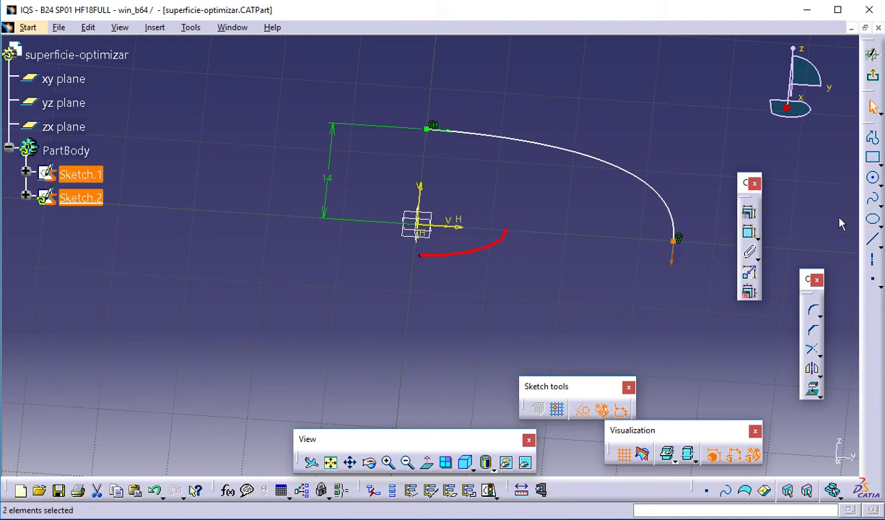
pyautogui.click(751, 215)
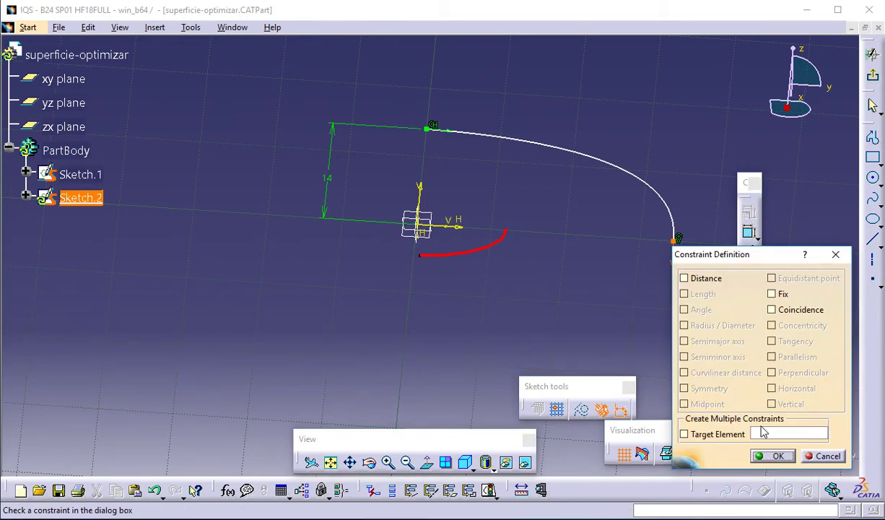
pyautogui.click(771, 310)
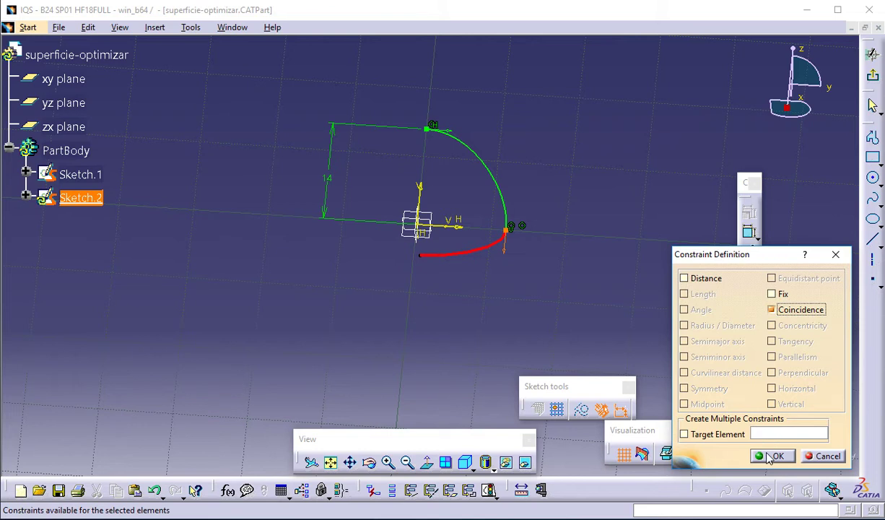
pyautogui.click(774, 456)
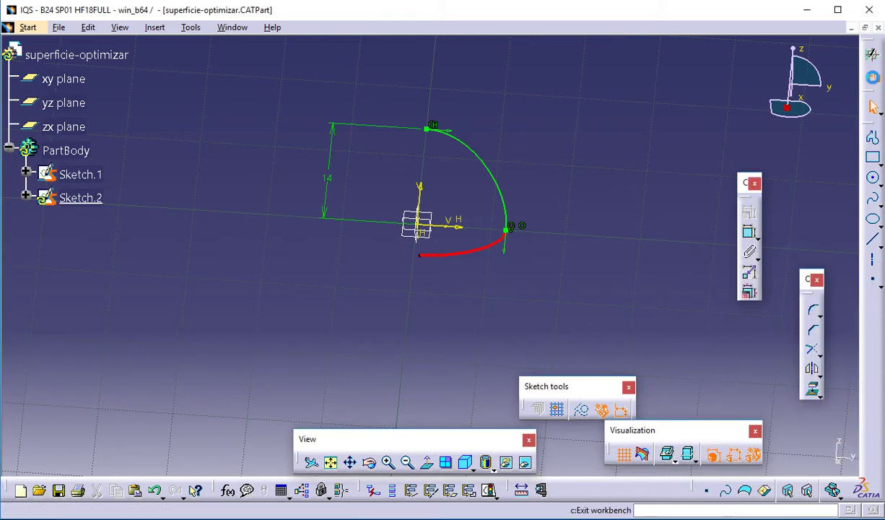
pyautogui.click(872, 106)
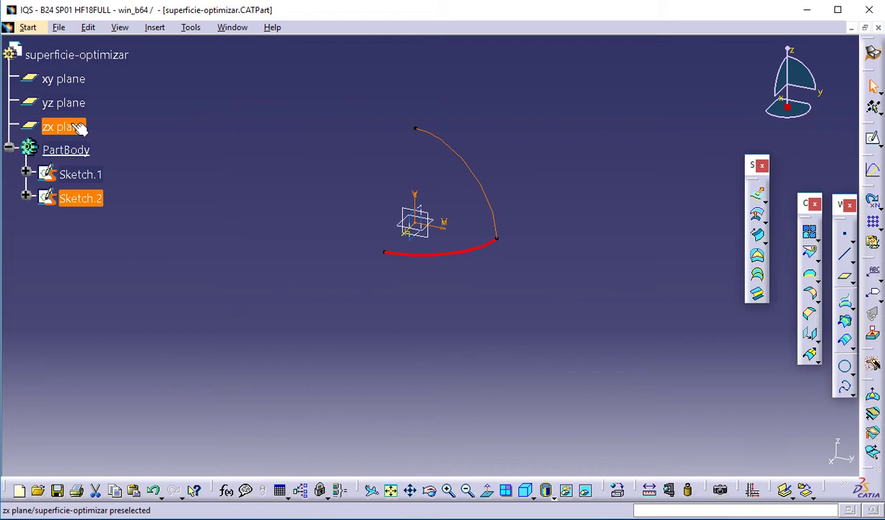
# Step: Sketch a two-point spline on the zx plane from the vertical axis above the yz-plane curve to the horizontal axis beyond the red curve
pyautogui.click(416, 195)
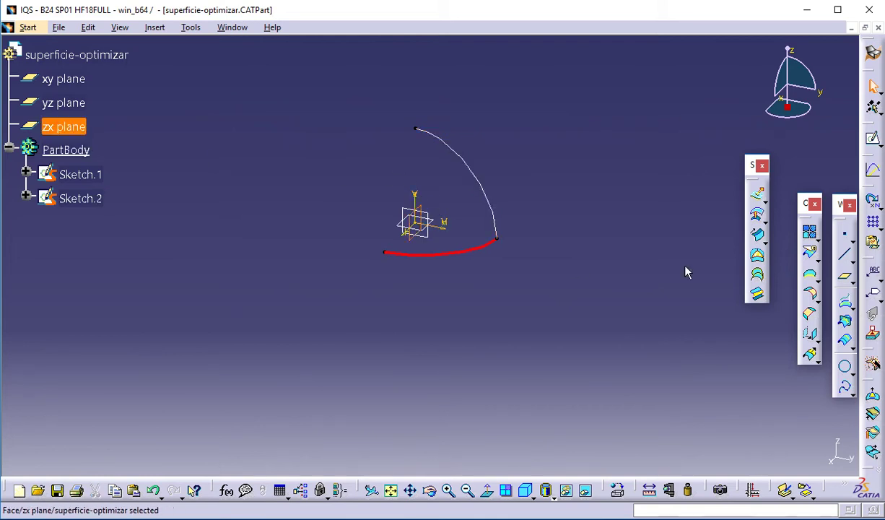
pyautogui.click(873, 137)
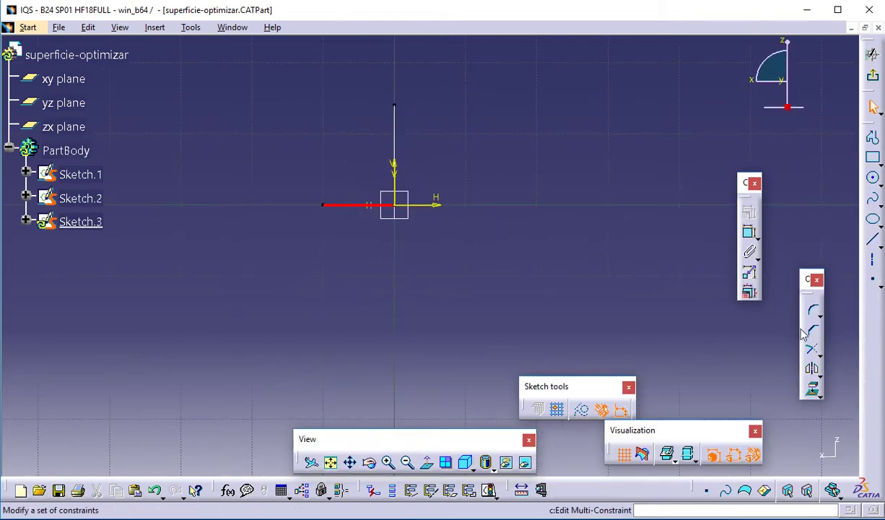
pyautogui.click(873, 198)
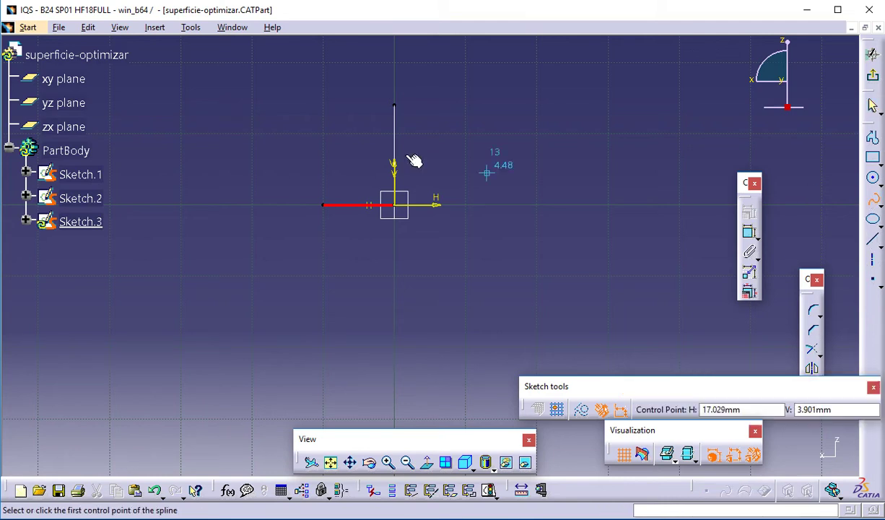
pyautogui.click(395, 76)
pyautogui.click(240, 205)
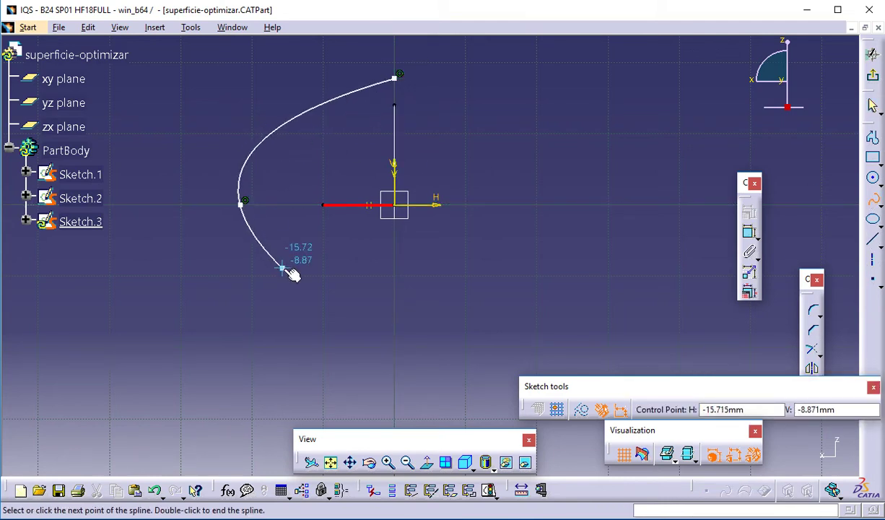
pyautogui.press('Escape')
# Step: Enable tangency at both control points of the zx-plane spline
pyautogui.doubleClick(305, 165)
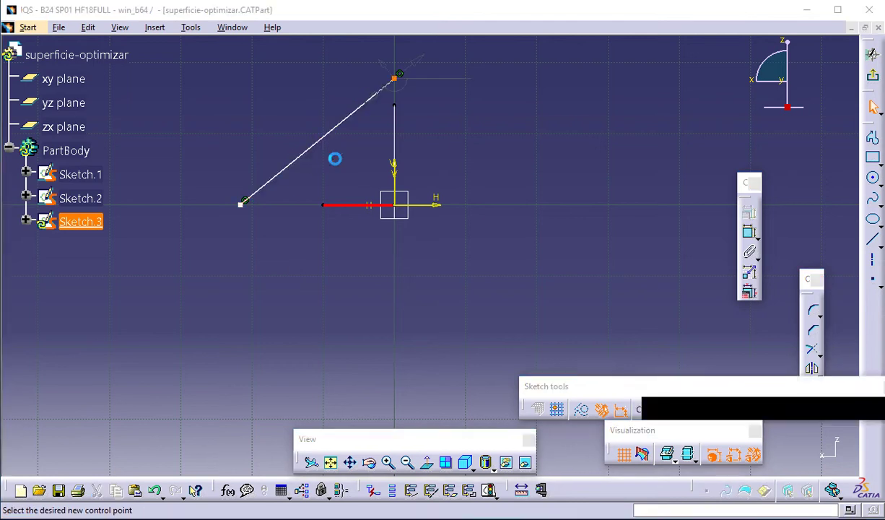
pyautogui.click(537, 394)
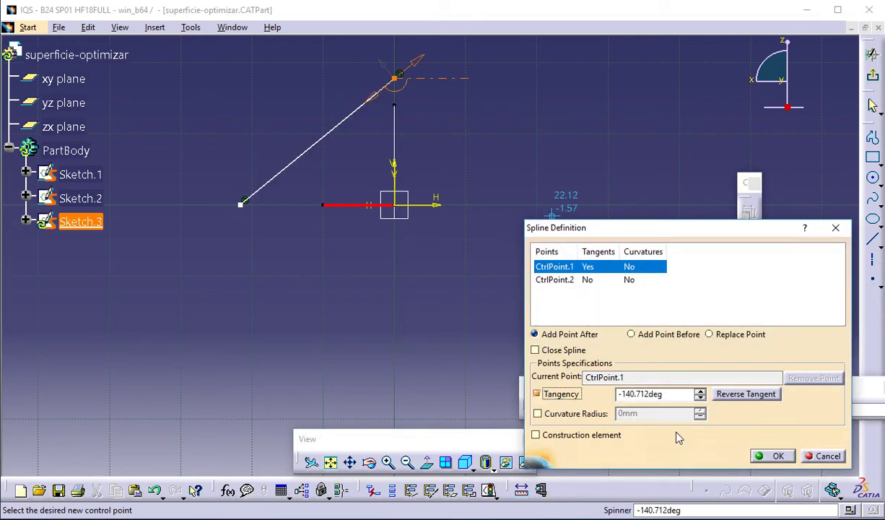
pyautogui.click(565, 279)
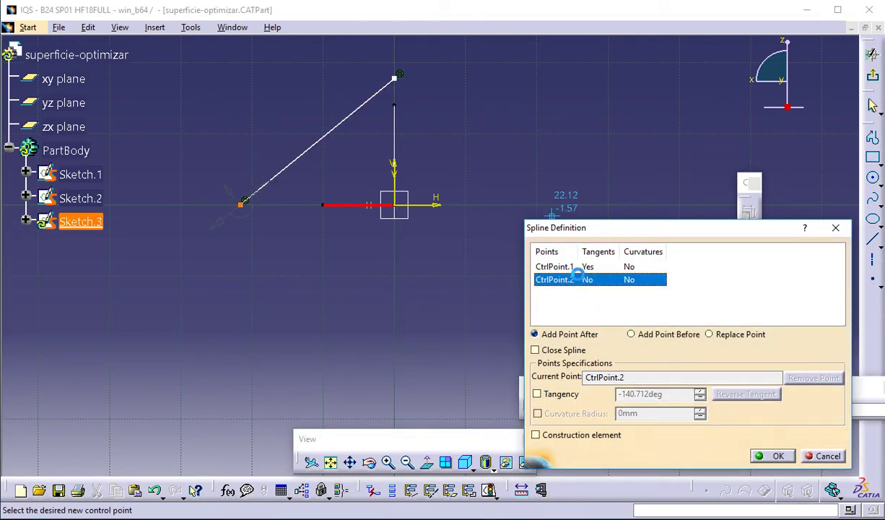
pyautogui.click(570, 395)
pyautogui.click(771, 455)
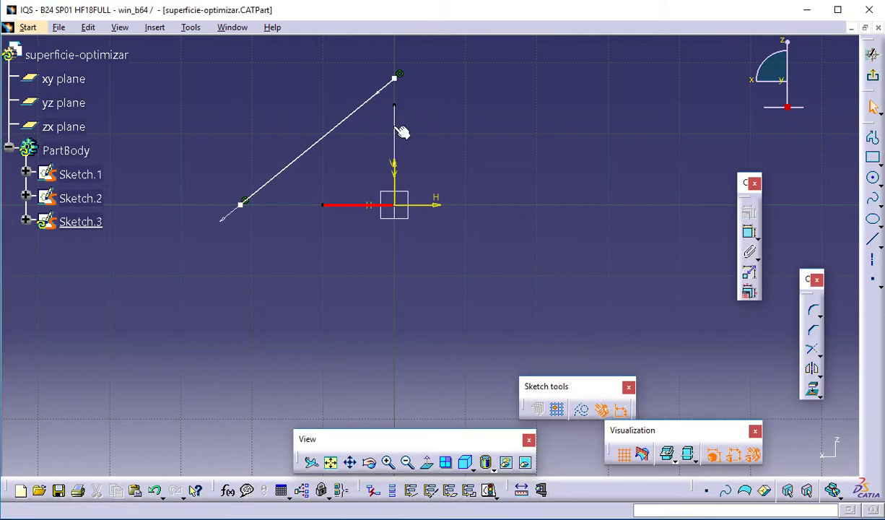
# Step: Constrain the tangent at the zx-plane spline's upper endpoint to be horizontal
pyautogui.click(382, 88)
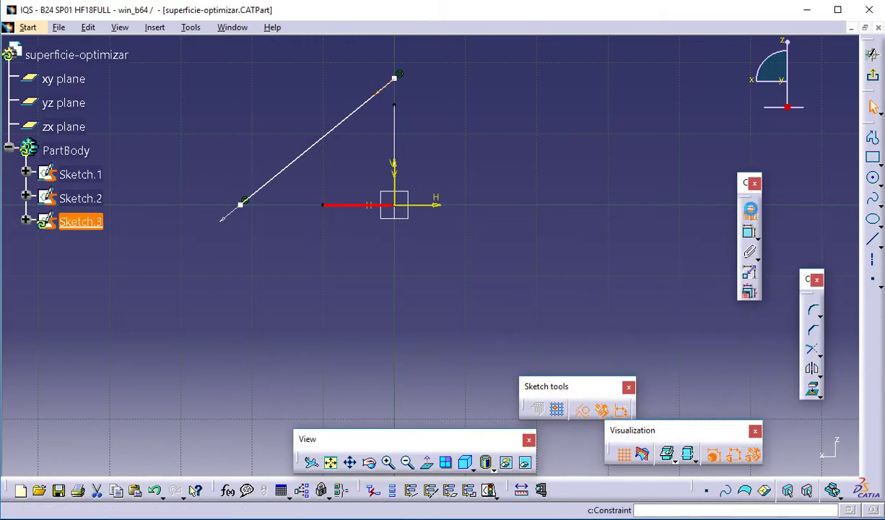
pyautogui.click(749, 211)
pyautogui.click(771, 388)
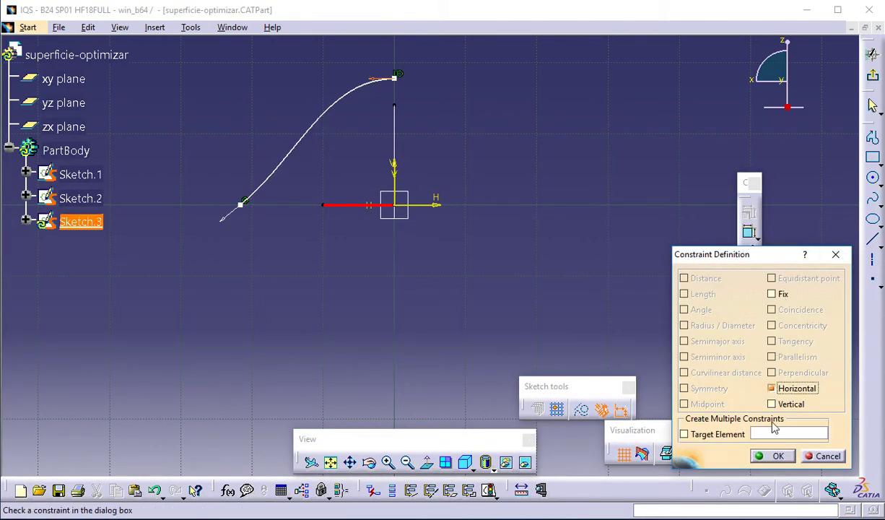
pyautogui.click(773, 455)
# Step: Constrain the tangent at the zx-plane spline's lower endpoint to be vertical
pyautogui.click(231, 222)
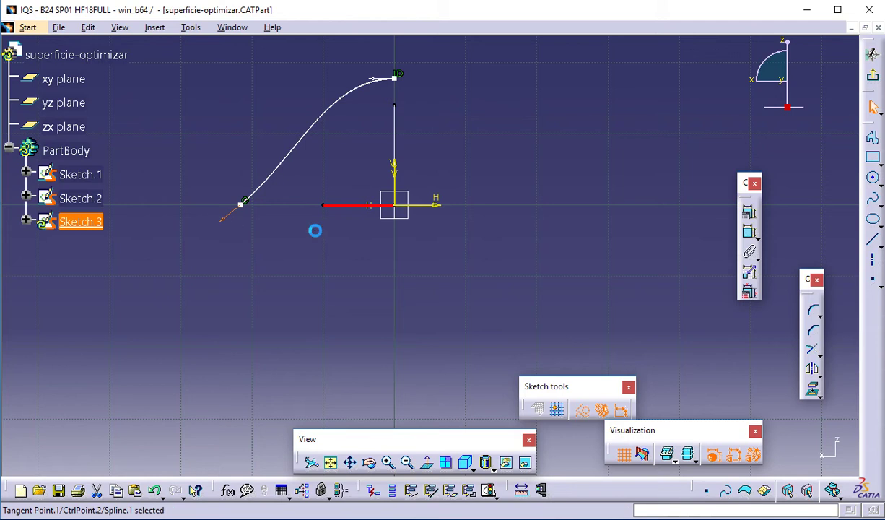
pyautogui.click(748, 211)
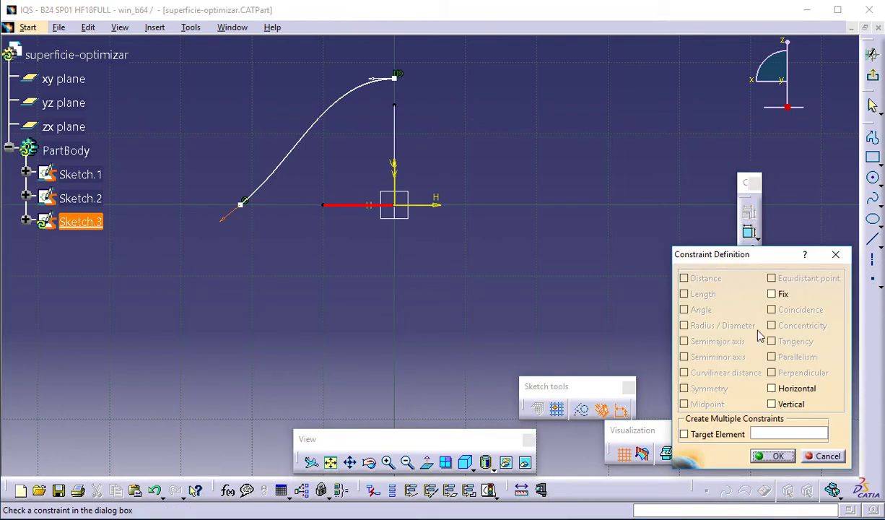
pyautogui.click(772, 403)
pyautogui.click(773, 456)
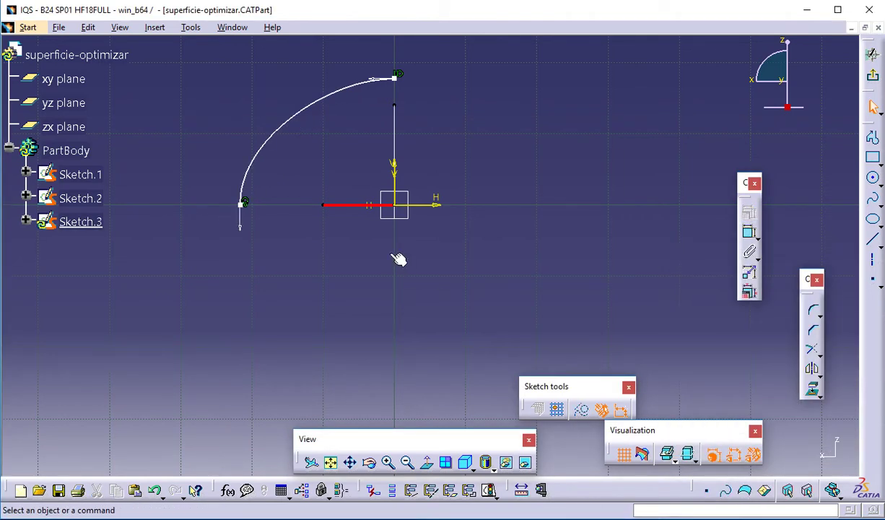
# Step: Make the zx-plane spline's lower endpoint coincident with the free end of the red Sketch.1 curve
pyautogui.moveTo(314, 245)
pyautogui.mouseDown(button='middle')
pyautogui.moveTo(361, 257)
pyautogui.moveTo(413, 311)
pyautogui.moveTo(302, 252)
pyautogui.mouseUp(button='middle')
pyautogui.click(273, 238)
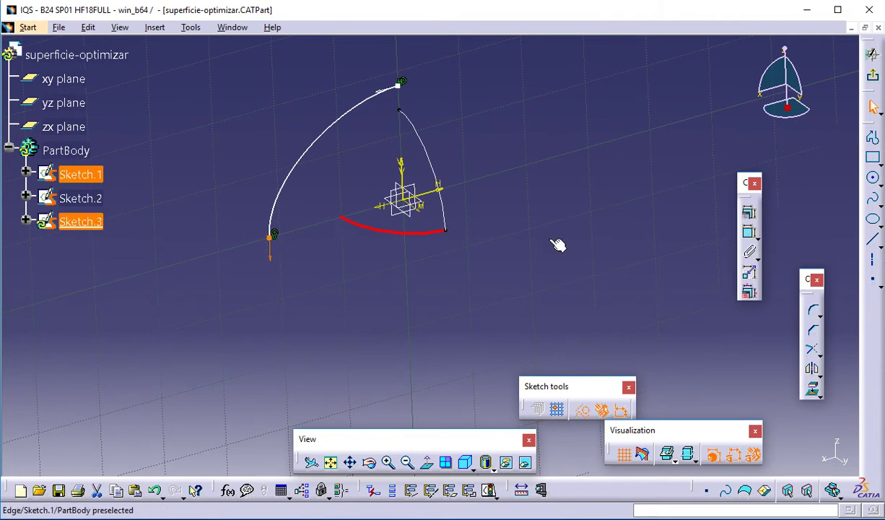
pyautogui.click(749, 291)
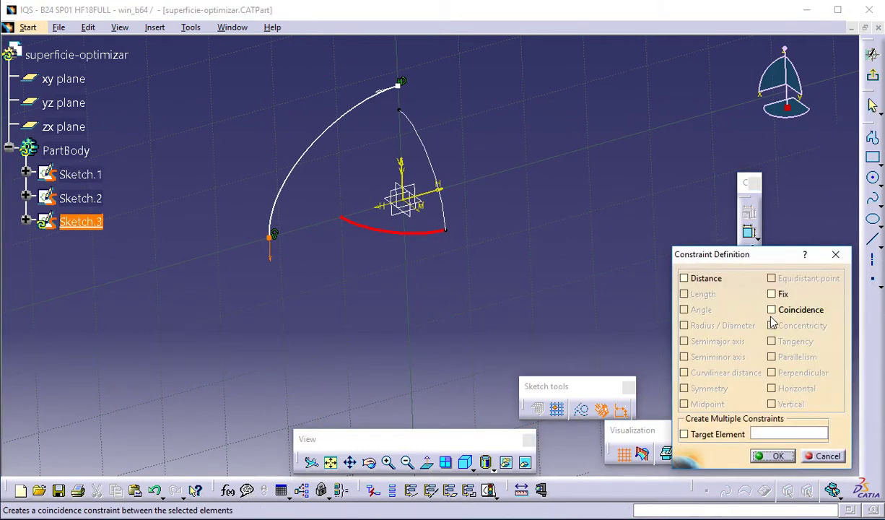
pyautogui.click(772, 311)
pyautogui.click(779, 456)
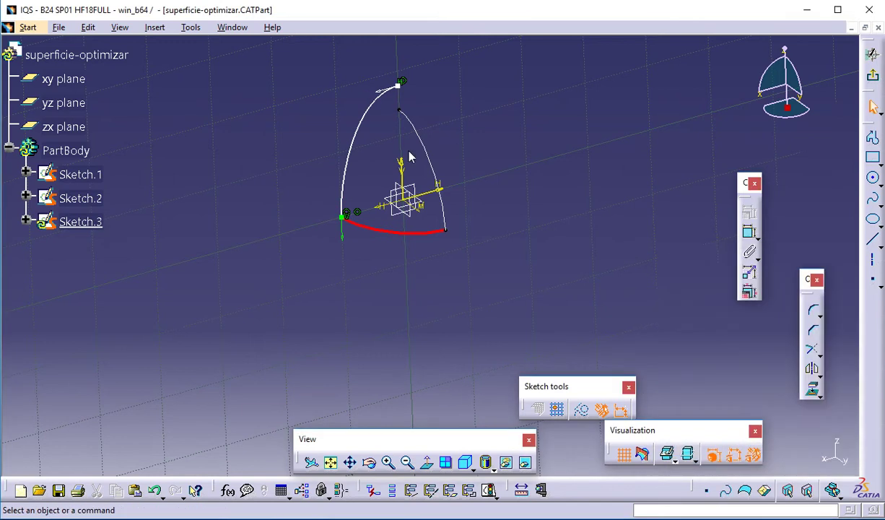
# Step: Make the zx-plane spline's upper endpoint coincident with the upper endpoint of the Sketch.2 curve and exit the sketch
pyautogui.click(397, 82)
pyautogui.keyDown('ctrl'); pyautogui.click(399, 110); pyautogui.keyUp('ctrl')
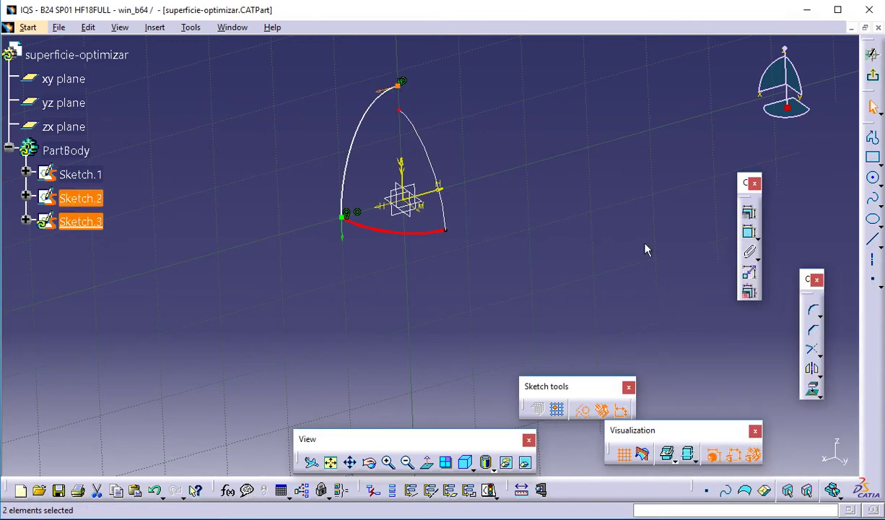
pyautogui.click(750, 291)
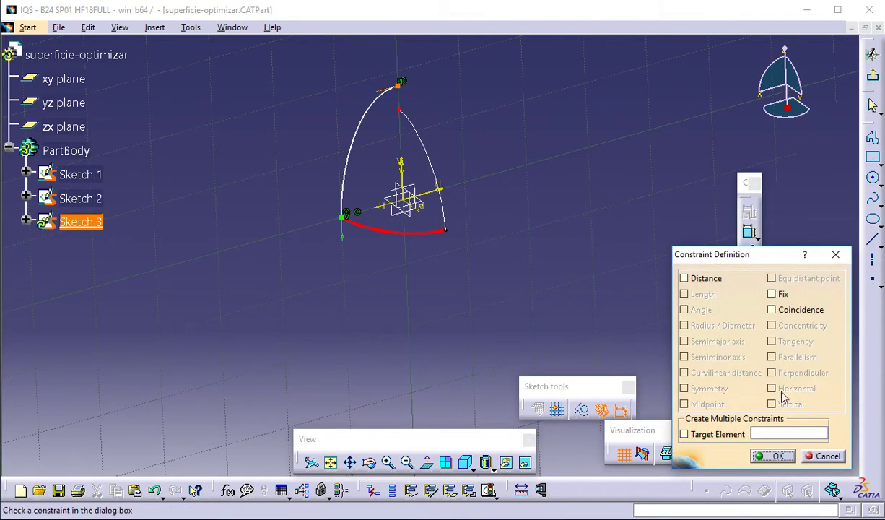
pyautogui.click(771, 309)
pyautogui.click(767, 455)
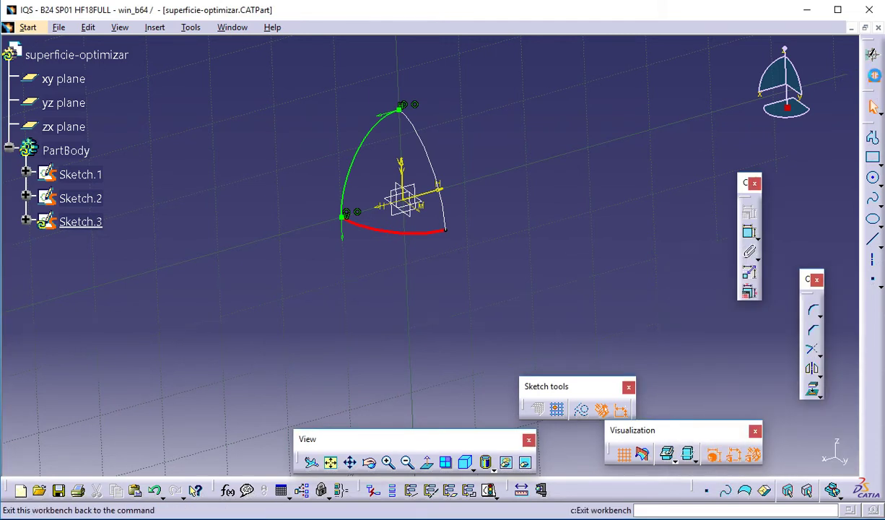
pyautogui.click(873, 54)
# Step: Set the Sketch.2 curve's line color to dark green and its thickness to 0.7 mm
pyautogui.click(92, 200)
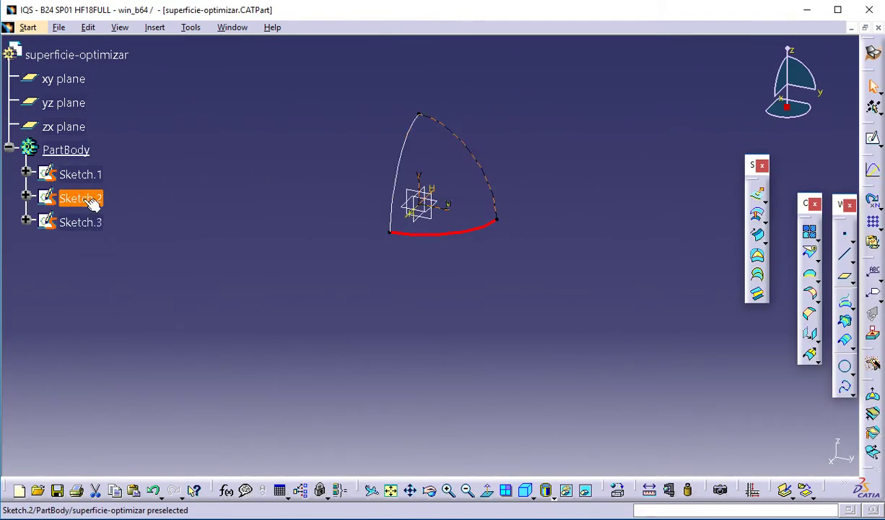
pyautogui.rightClick(85, 201)
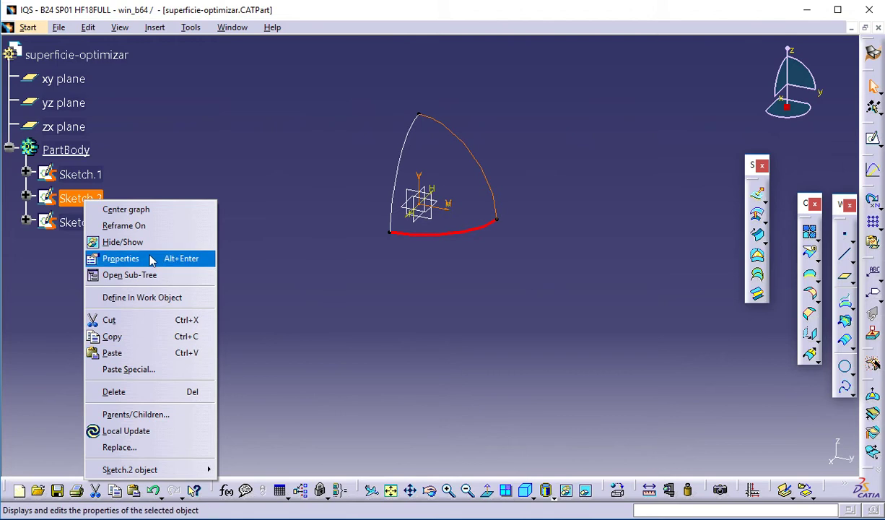
pyautogui.click(148, 258)
pyautogui.click(547, 264)
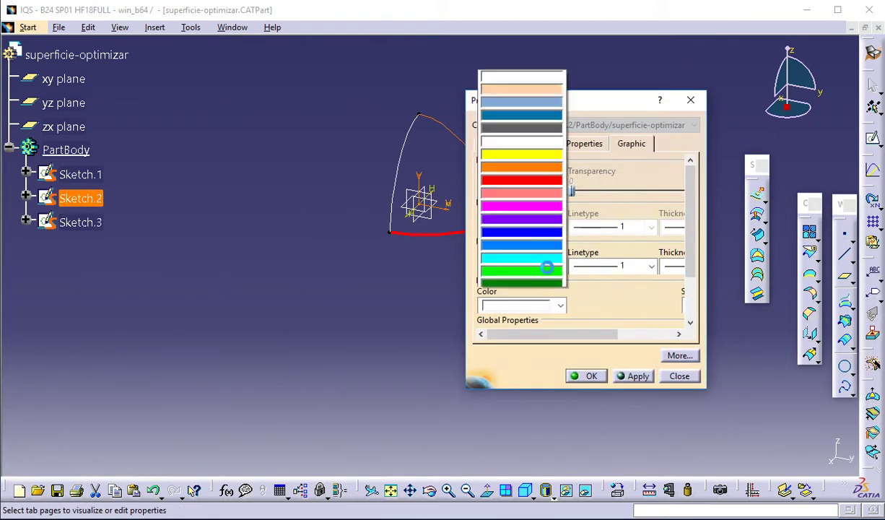
pyautogui.click(536, 213)
pyautogui.click(671, 267)
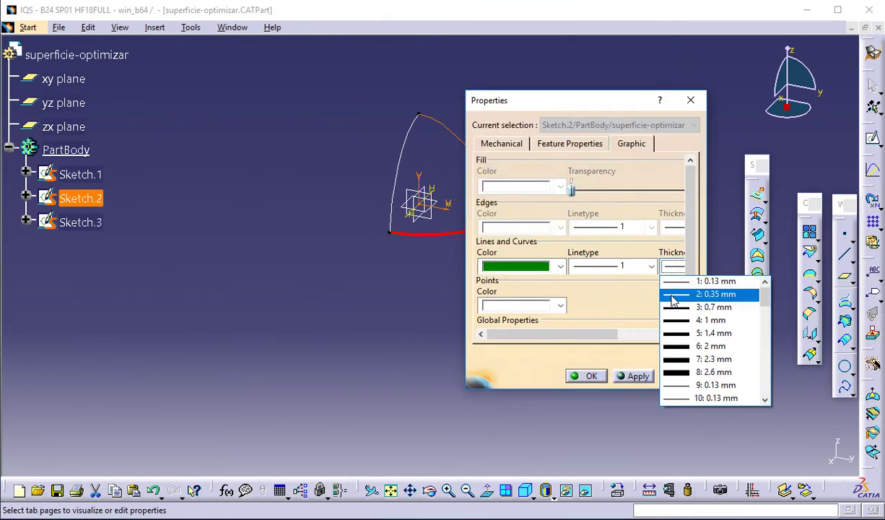
pyautogui.click(671, 308)
pyautogui.click(601, 375)
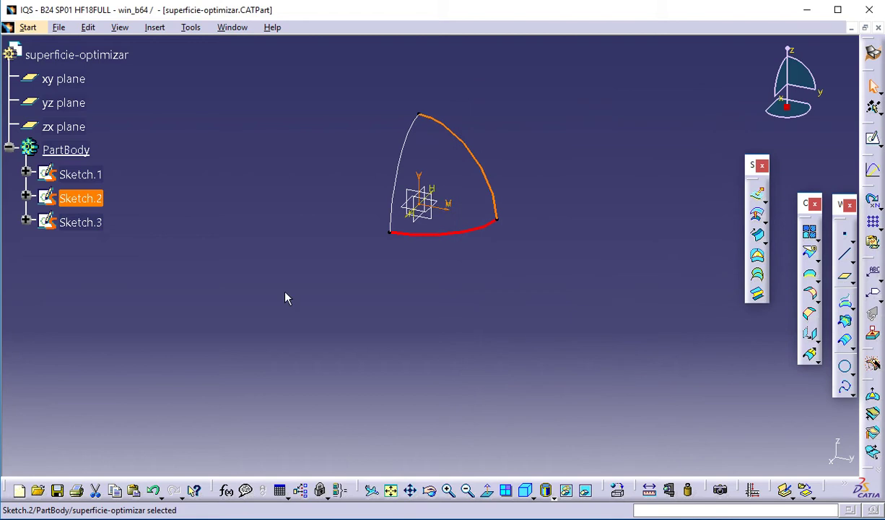
# Step: Set the Sketch.3 curve's line color to blue and its thickness to 0.7 mm
pyautogui.click(80, 223)
pyautogui.rightClick(83, 223)
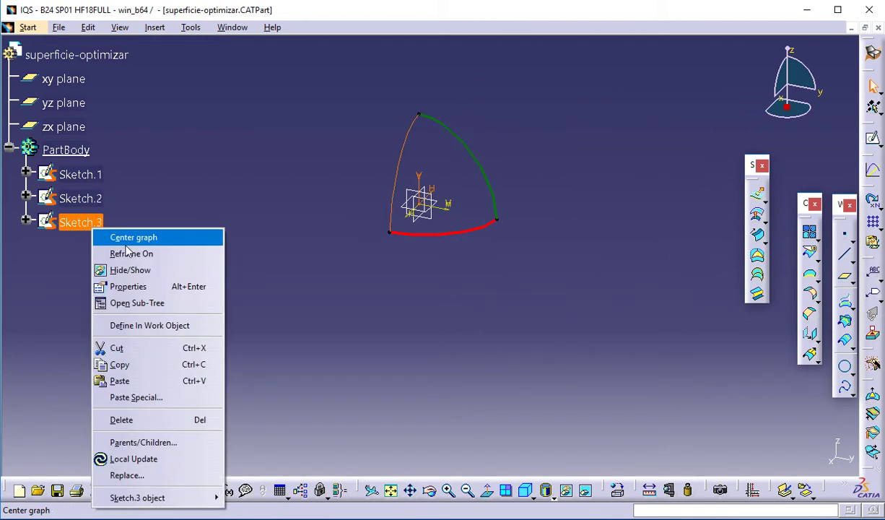
pyautogui.click(137, 287)
pyautogui.click(560, 263)
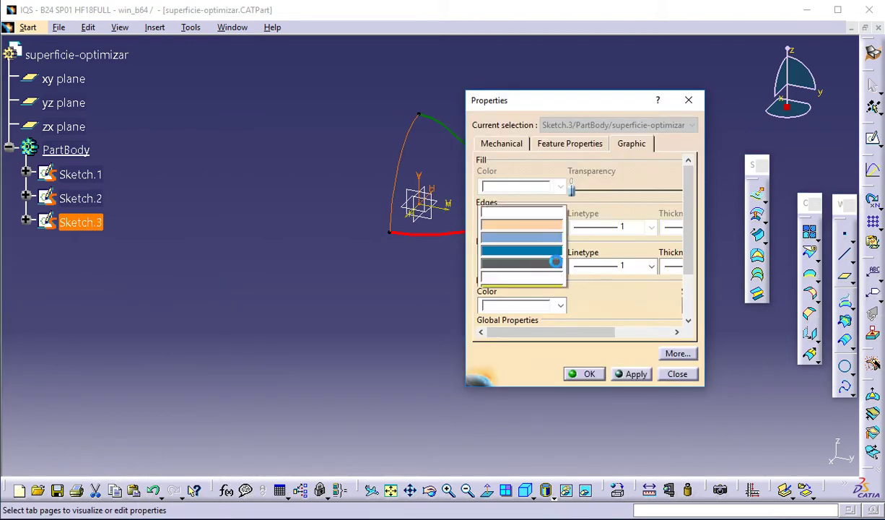
pyautogui.click(521, 162)
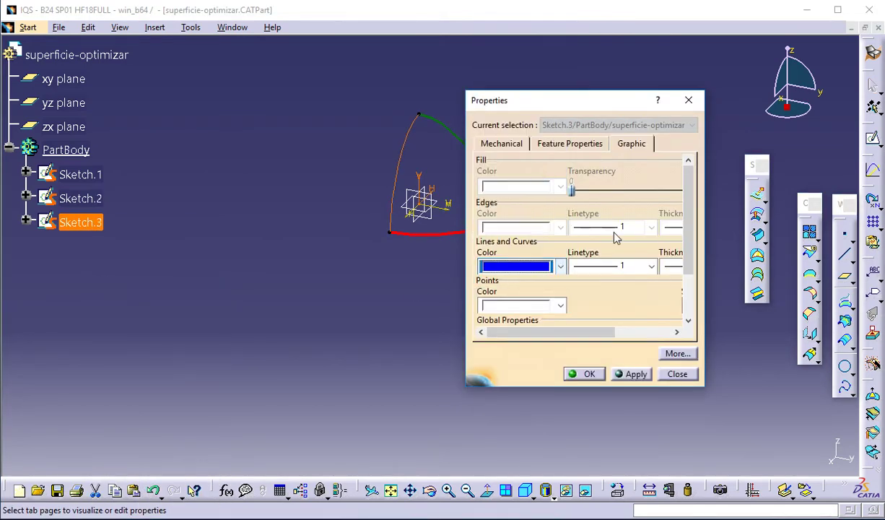
pyautogui.click(672, 266)
pyautogui.click(693, 307)
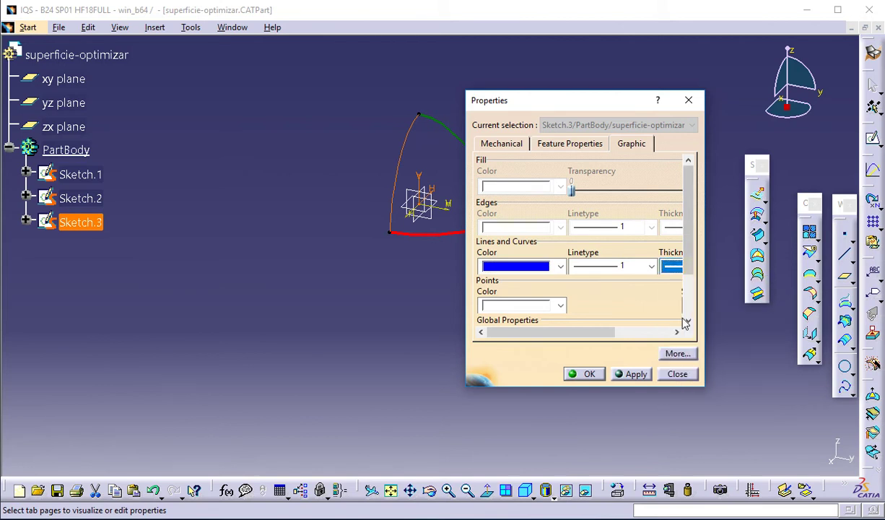
pyautogui.click(584, 369)
pyautogui.click(399, 292)
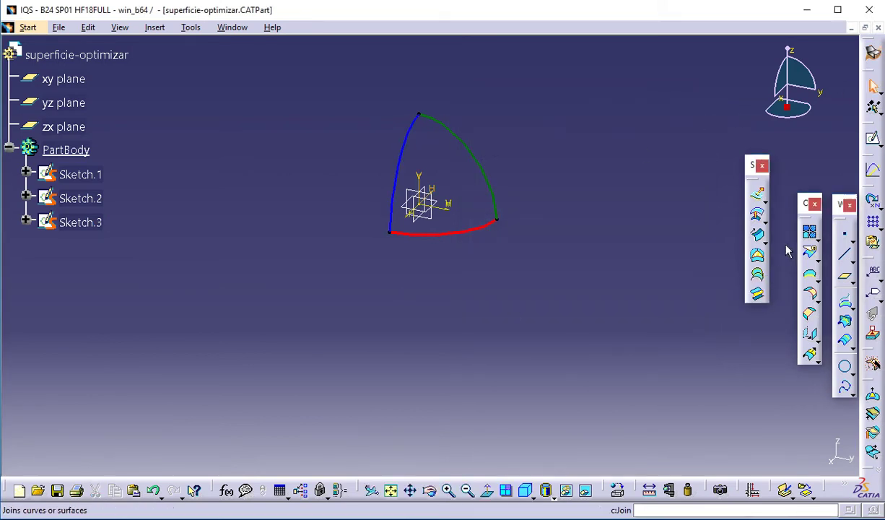
# Step: Create a Fill surface bounded by the closed loop of Sketch.2, Sketch.3 and Sketch.1
pyautogui.click(759, 260)
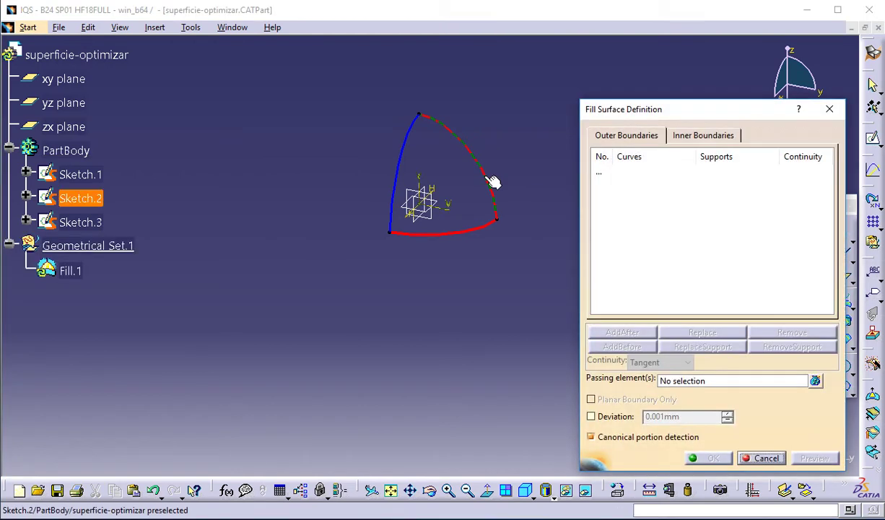
pyautogui.click(493, 182)
pyautogui.click(404, 154)
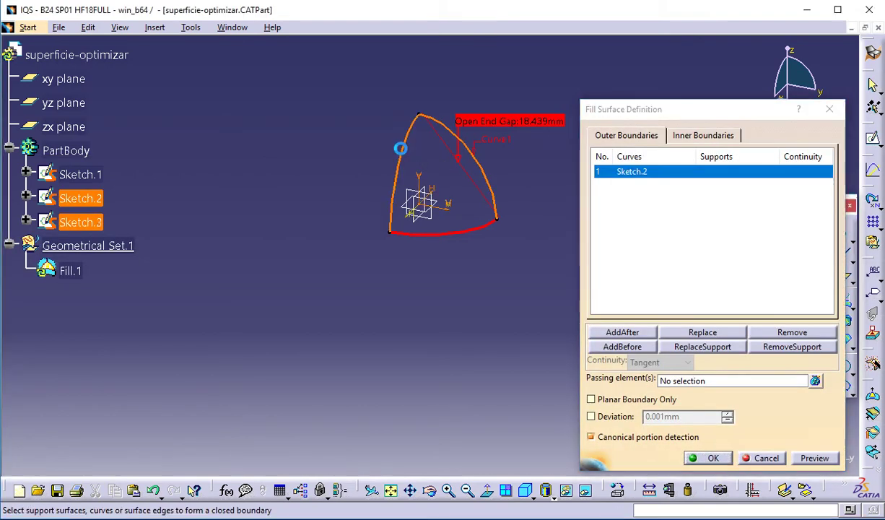
pyautogui.click(453, 233)
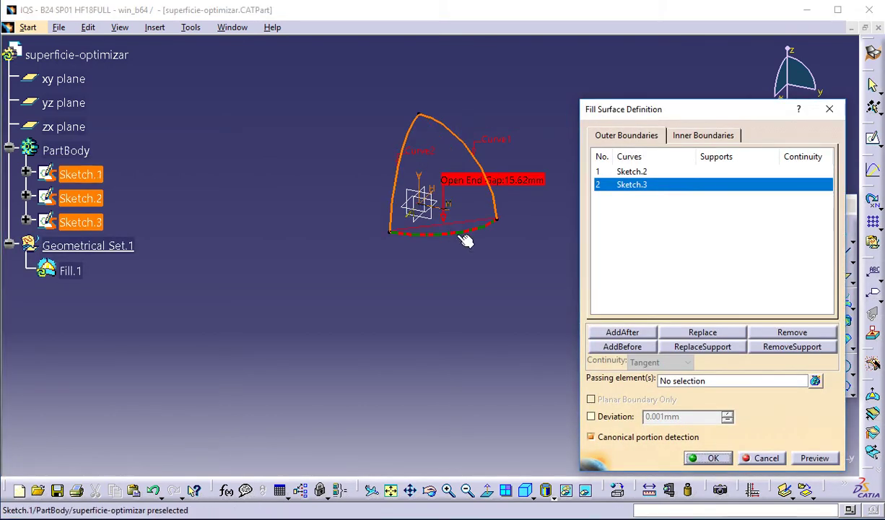
pyautogui.click(712, 459)
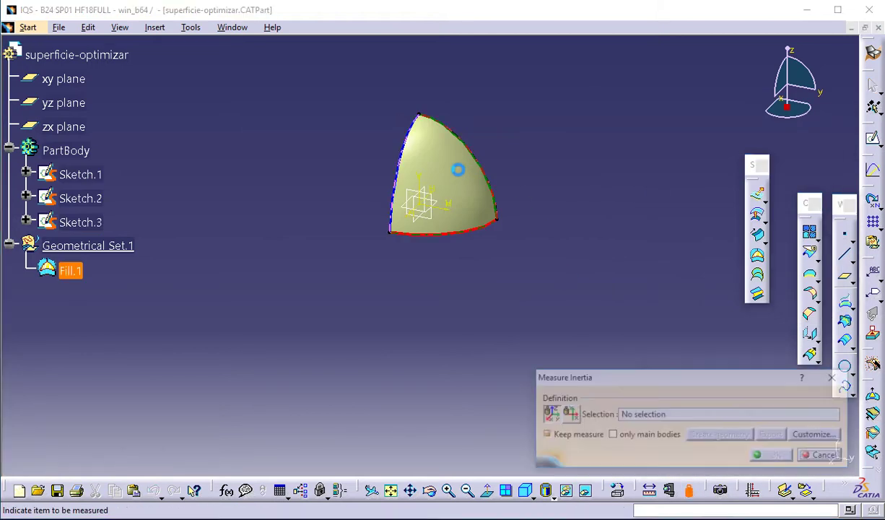
# Step: Measure the Fill surface's inertia with only the area characteristic, keep the measure, and expand it in the tree
pyautogui.click(815, 434)
pyautogui.click(720, 261)
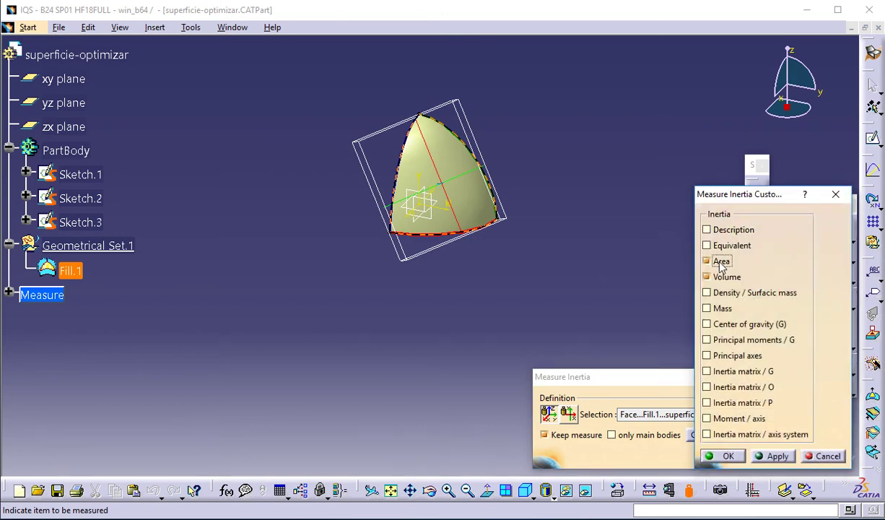
pyautogui.click(711, 278)
pyautogui.click(743, 457)
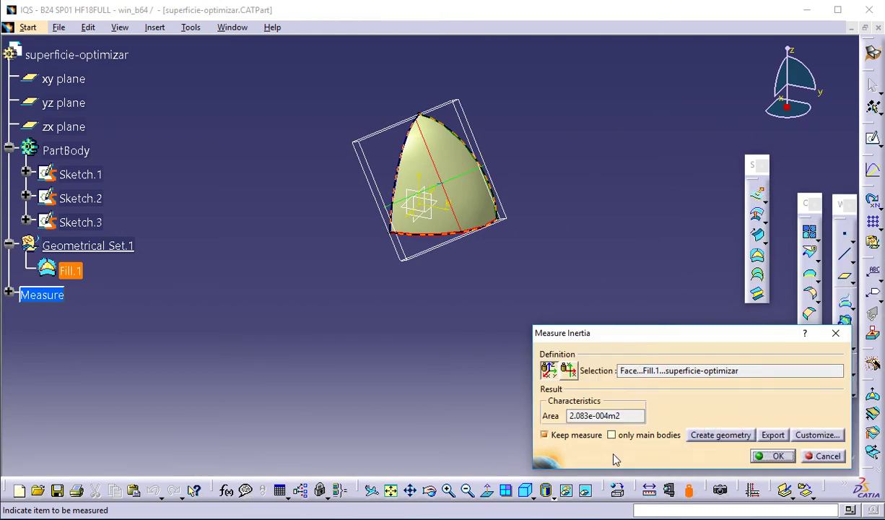
pyautogui.click(773, 457)
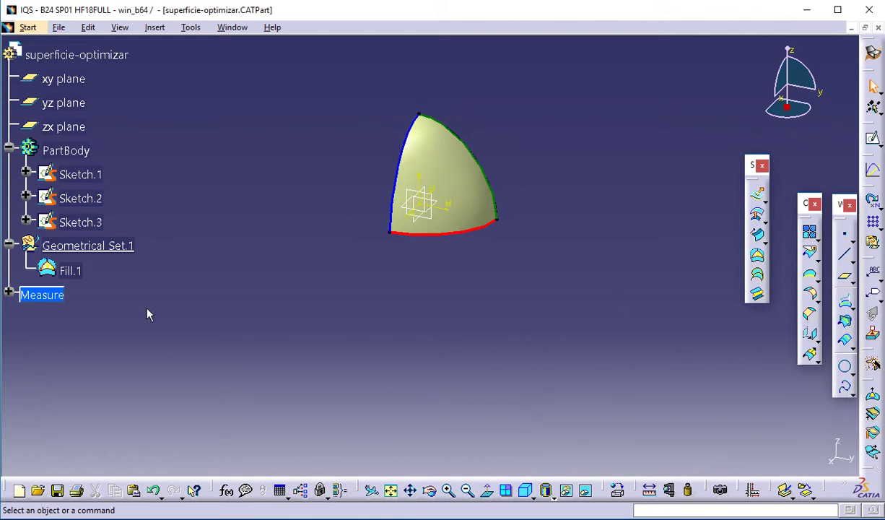
pyautogui.click(9, 294)
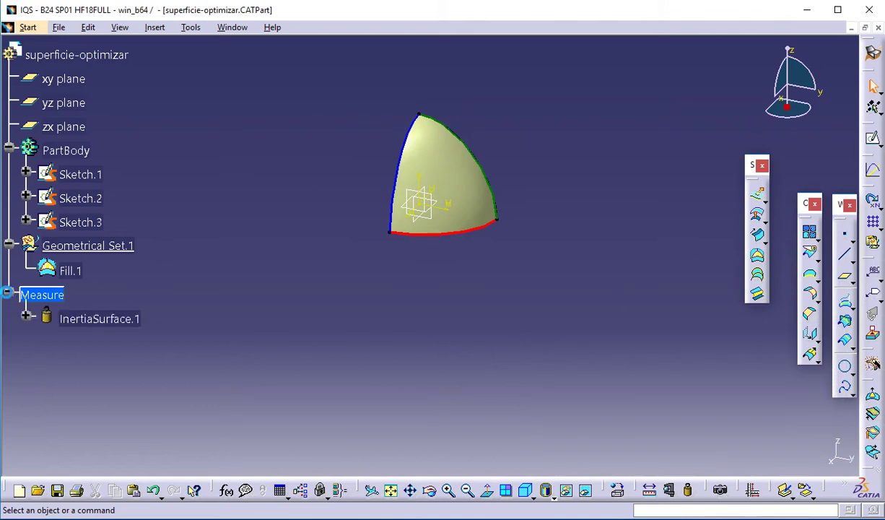
pyautogui.click(26, 315)
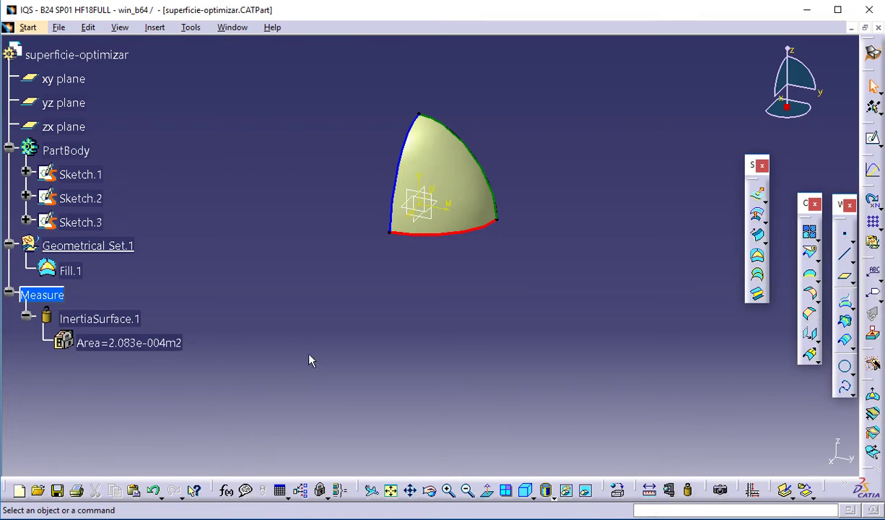
# Step: Create a single-value Length parameter named lado with a value of 14 mm
pyautogui.click(226, 490)
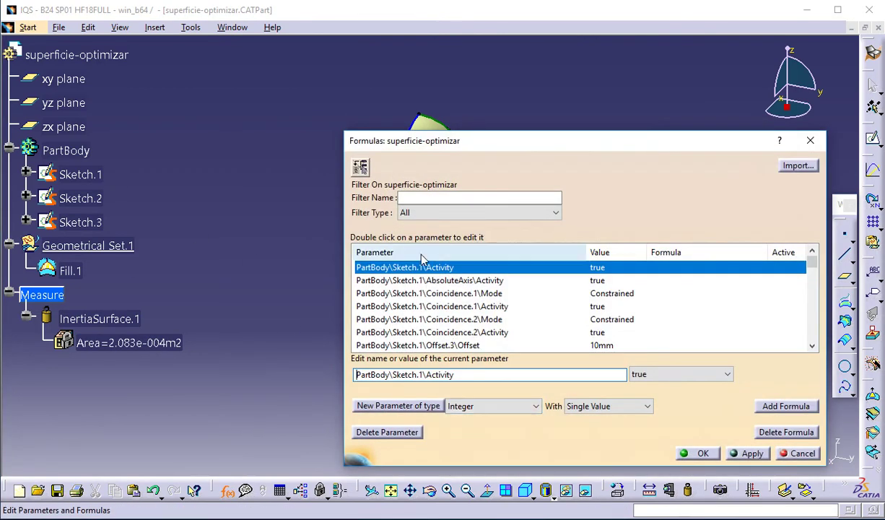
pyautogui.click(357, 167)
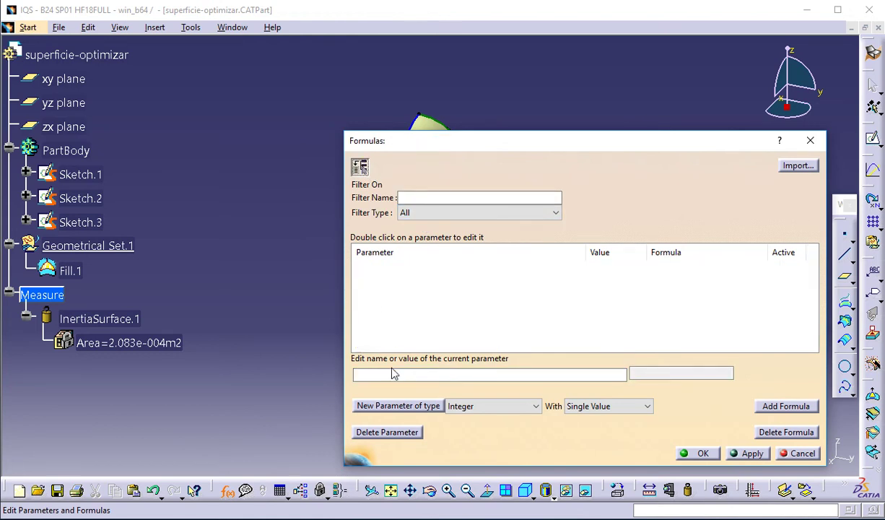
pyautogui.click(487, 407)
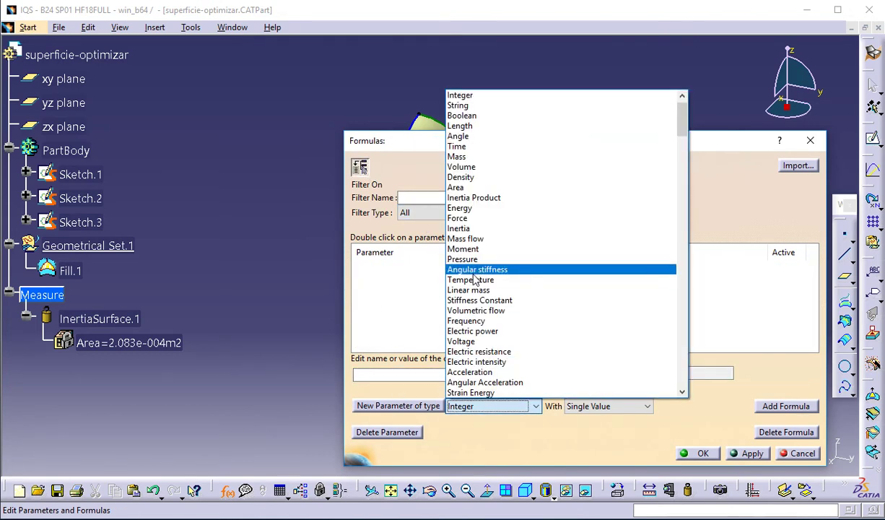
pyautogui.scroll(1, 473, 112)
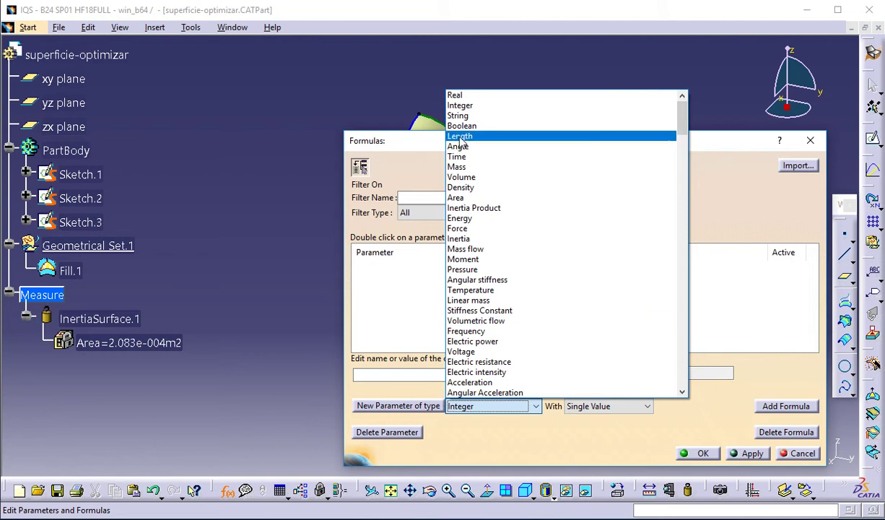
pyautogui.click(460, 137)
pyautogui.click(411, 405)
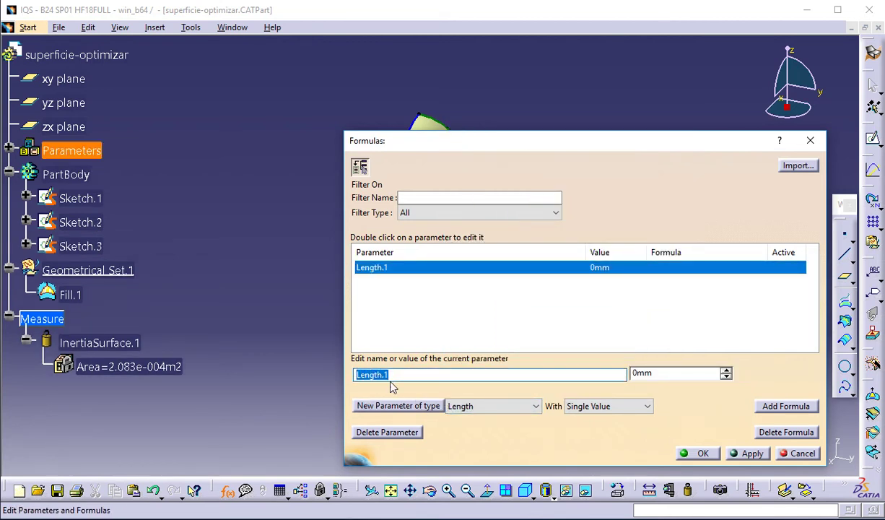
pyautogui.write('lado')
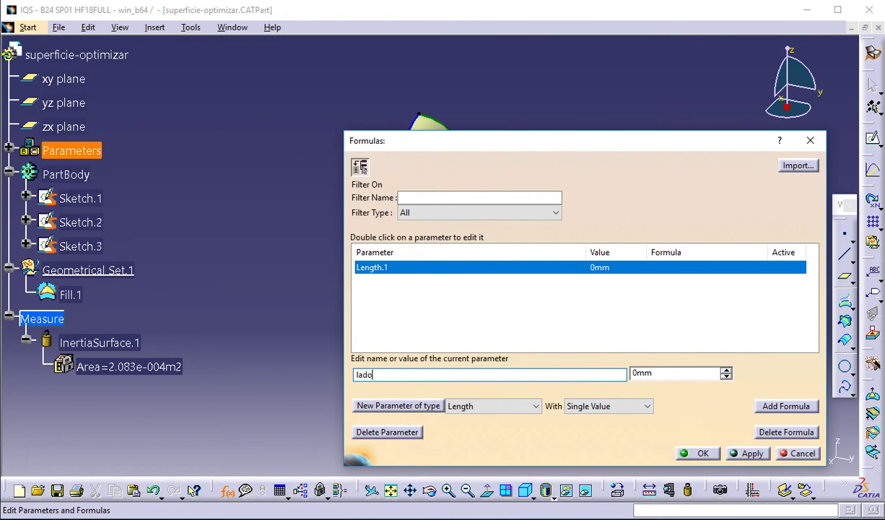
pyautogui.click(633, 374)
pyautogui.press('Return')
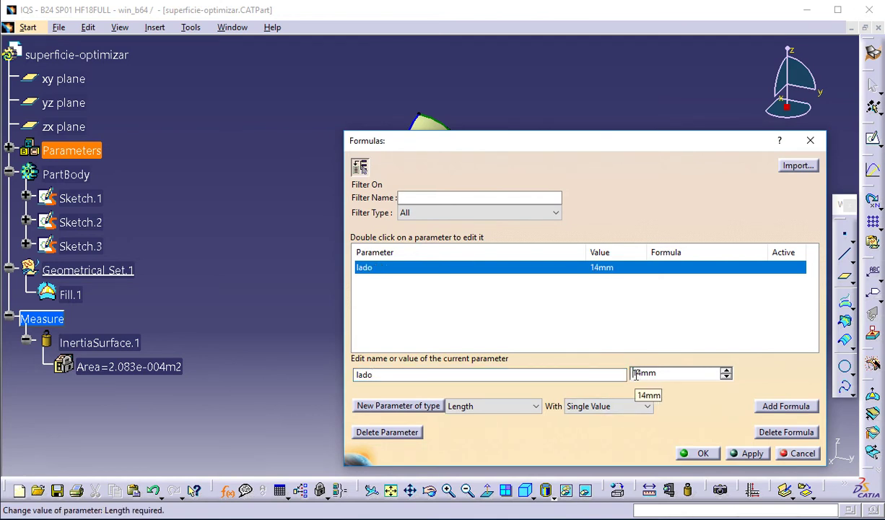
# Step: Create an Area parameter named Area_target with a value of 2.5e-004 m2
pyautogui.click(503, 406)
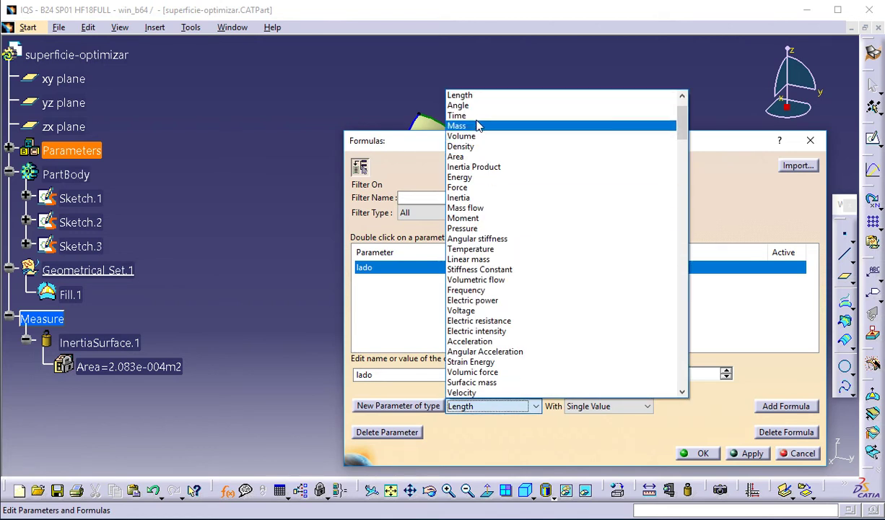
pyautogui.click(470, 157)
pyautogui.click(397, 405)
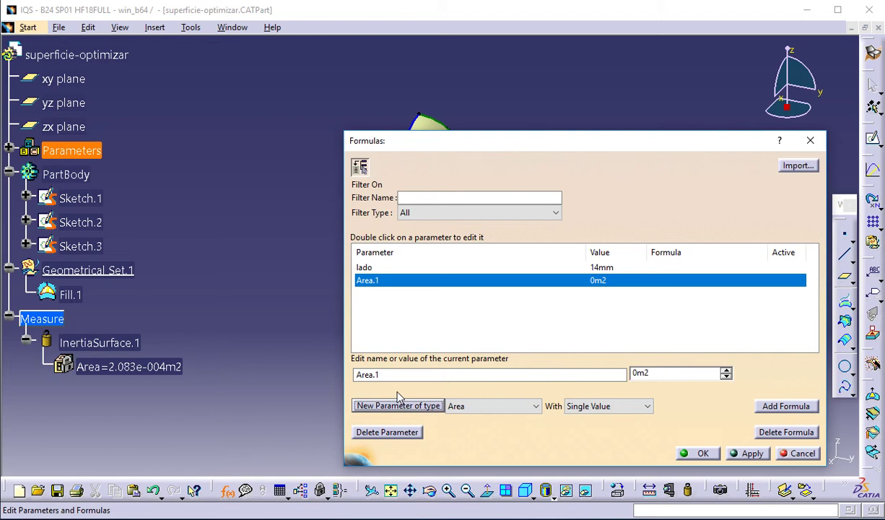
pyautogui.moveTo(390, 373); pyautogui.dragTo(366, 374)
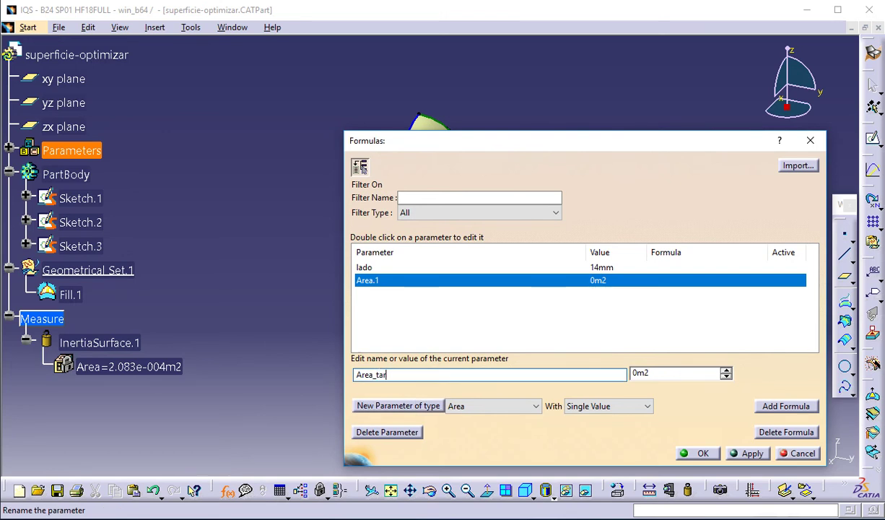
pyautogui.click(633, 373)
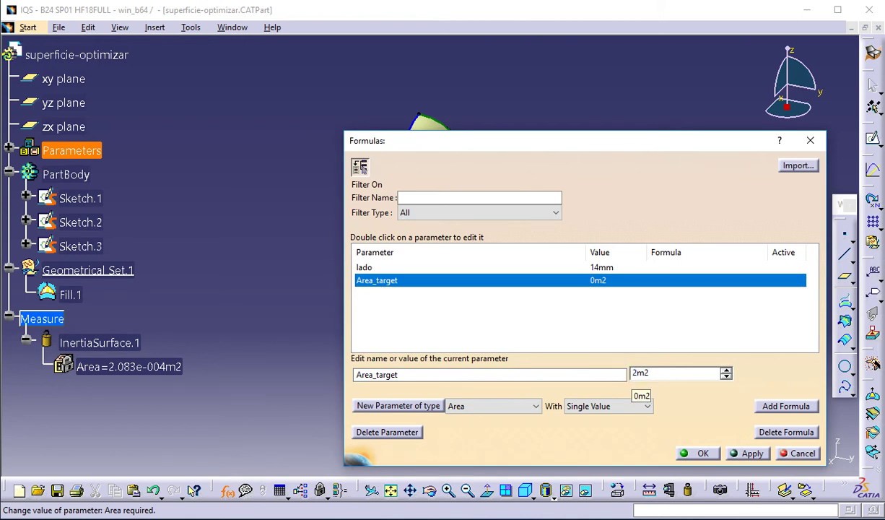
pyautogui.write('2.5')
pyautogui.write('e-004')
pyautogui.press('Return')
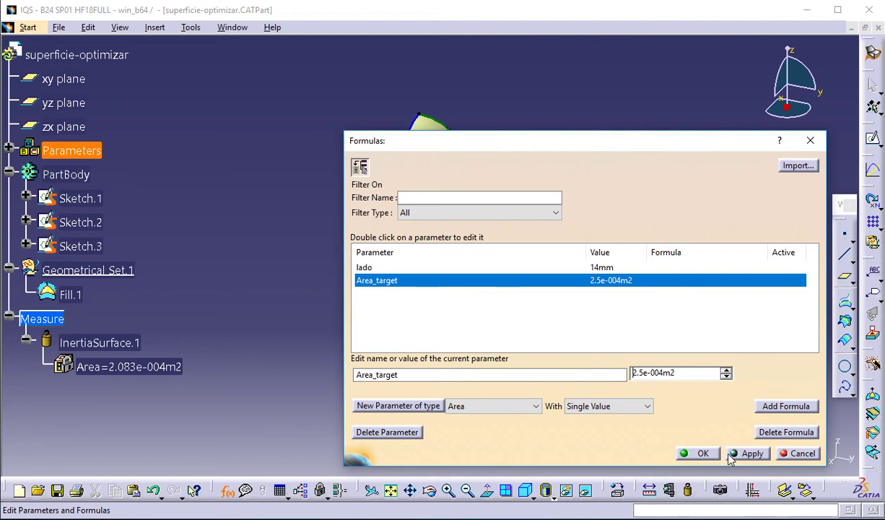
# Step: Add another Area parameter named Area_catia and finish defining the parameters
pyautogui.click(405, 402)
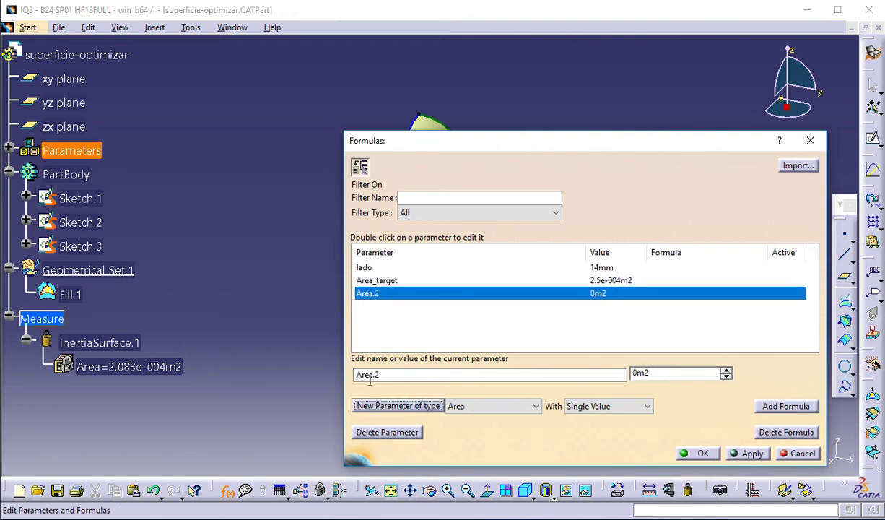
pyautogui.moveTo(373, 377); pyautogui.dragTo(399, 375)
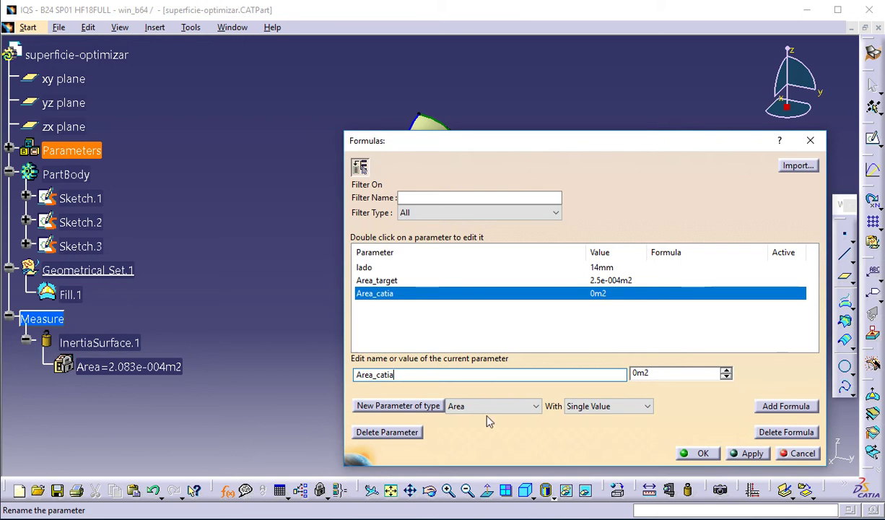
pyautogui.click(686, 454)
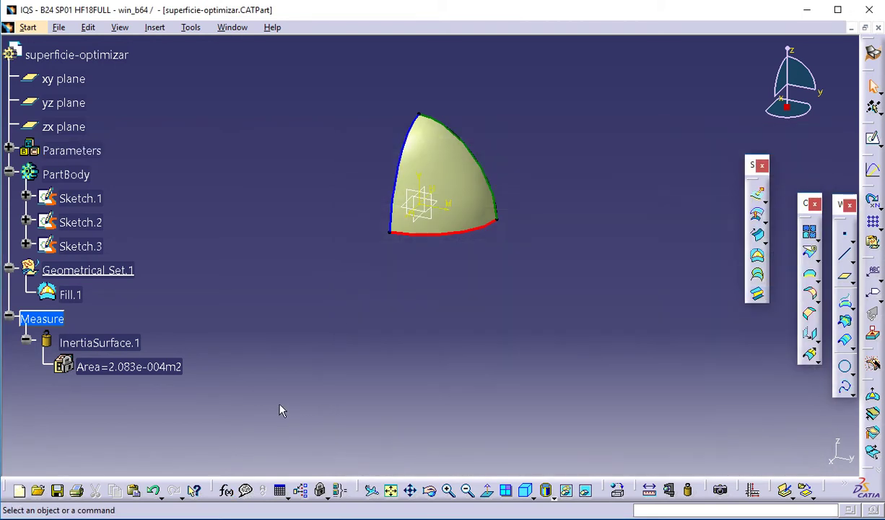
# Step: Link the Area_catia parameter by formula to the kept surface measure, InertiaSurface.1\Area
pyautogui.click(9, 151)
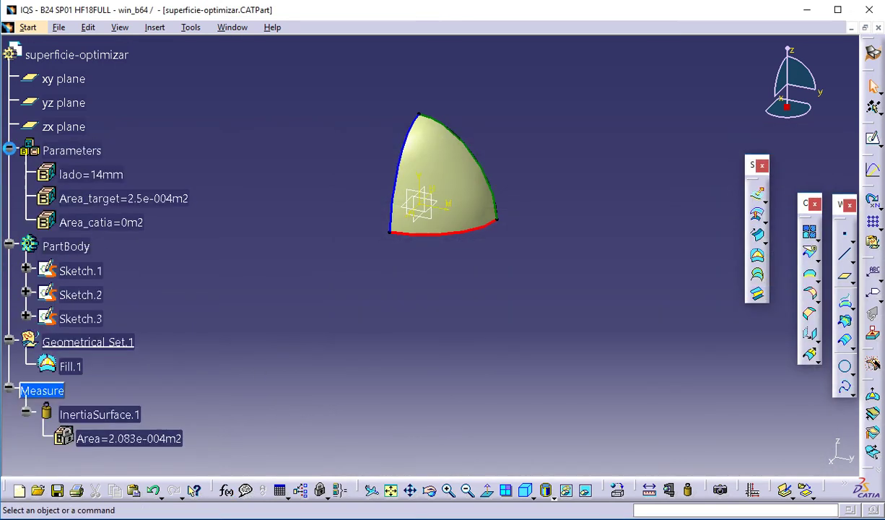
pyautogui.click(113, 216)
pyautogui.rightClick(113, 216)
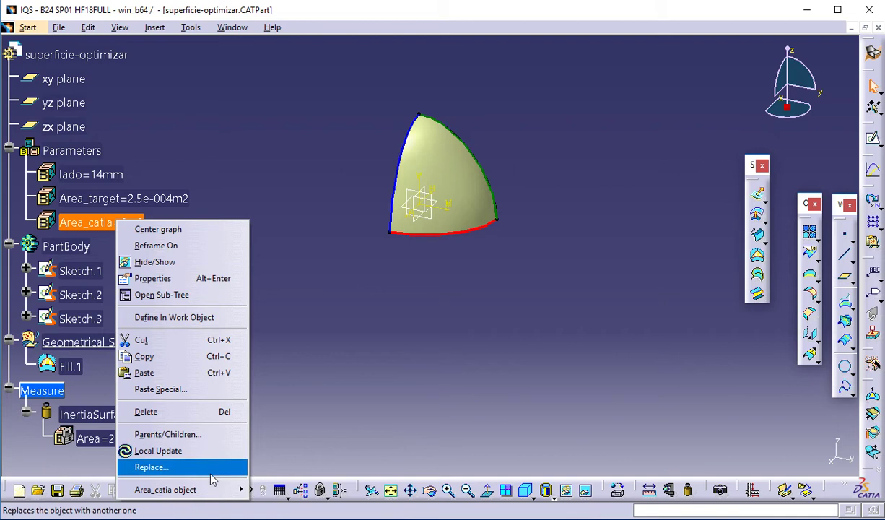
pyautogui.moveTo(214, 491)
pyautogui.click(289, 440)
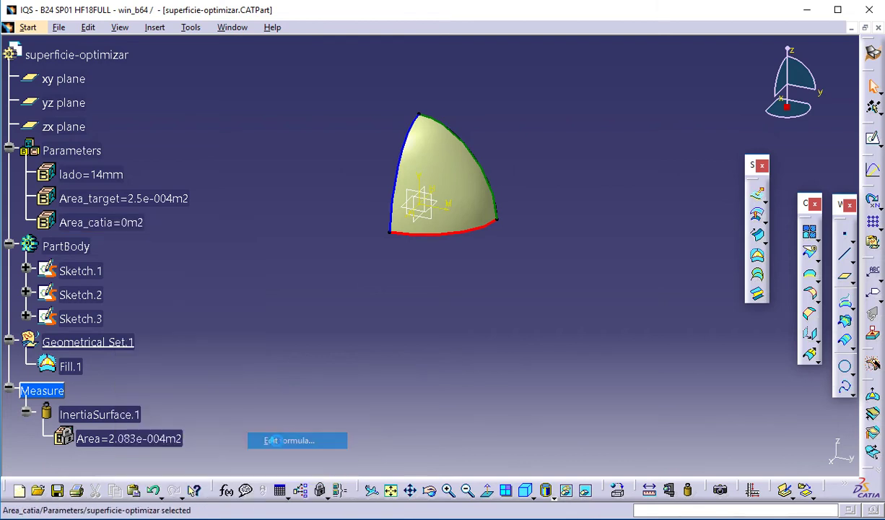
pyautogui.click(166, 443)
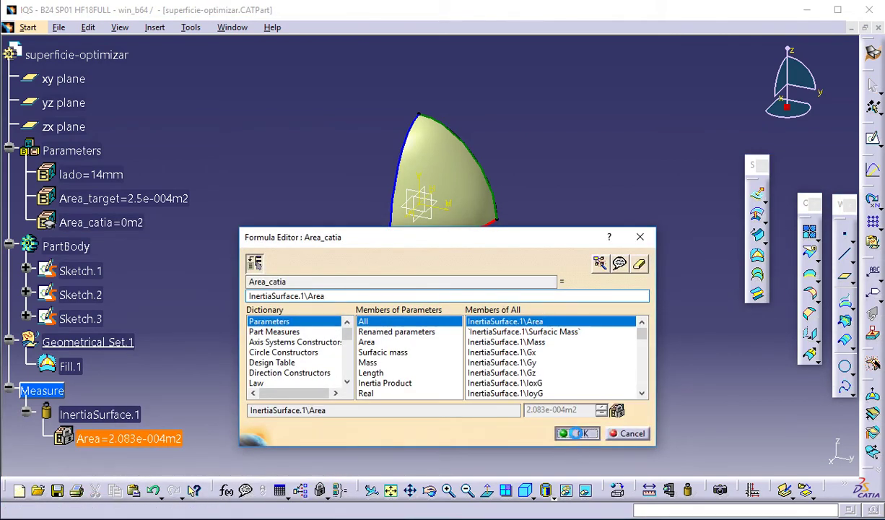
pyautogui.click(575, 432)
# Step: Drive the vertical offset dimension in Sketch.2 with a formula equal to the lado parameter and exit the sketch
pyautogui.doubleClick(80, 319)
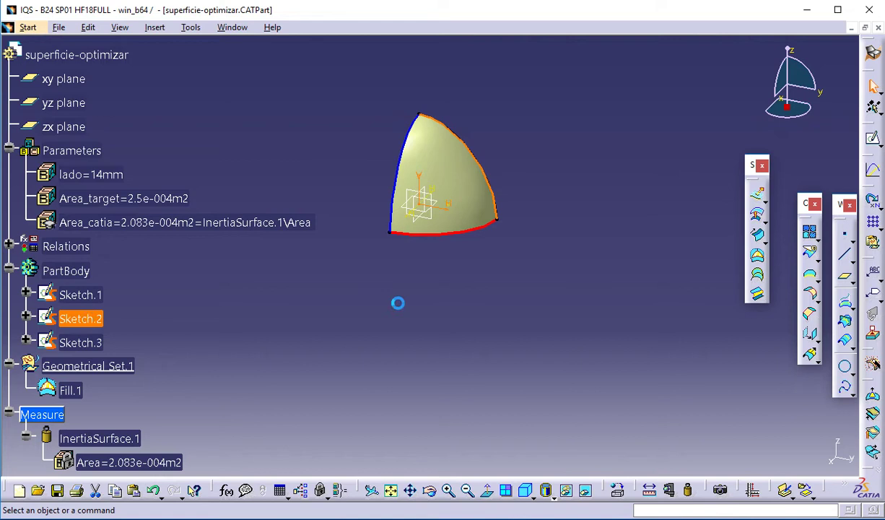
pyautogui.rightClick(325, 154)
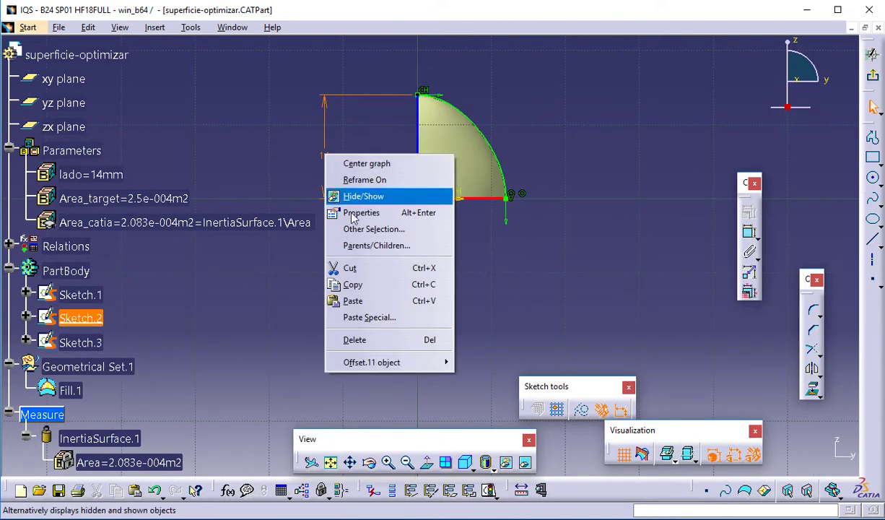
pyautogui.moveTo(391, 361)
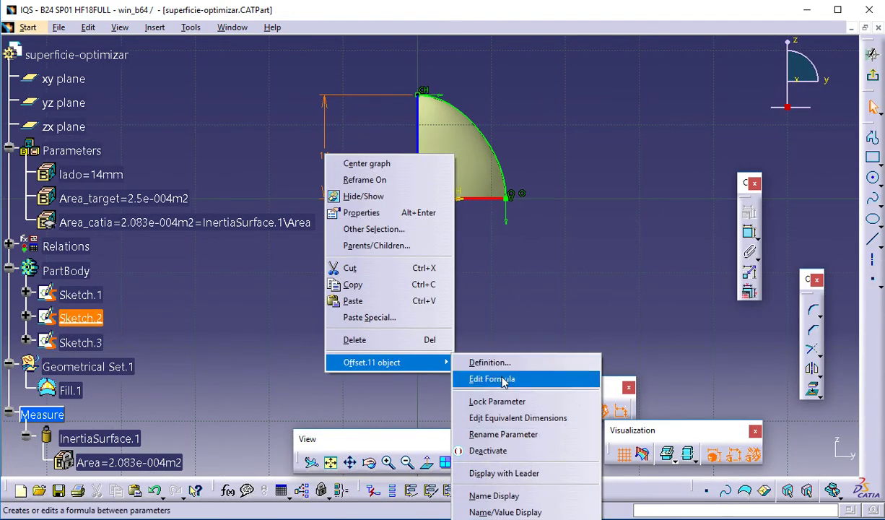
pyautogui.click(482, 372)
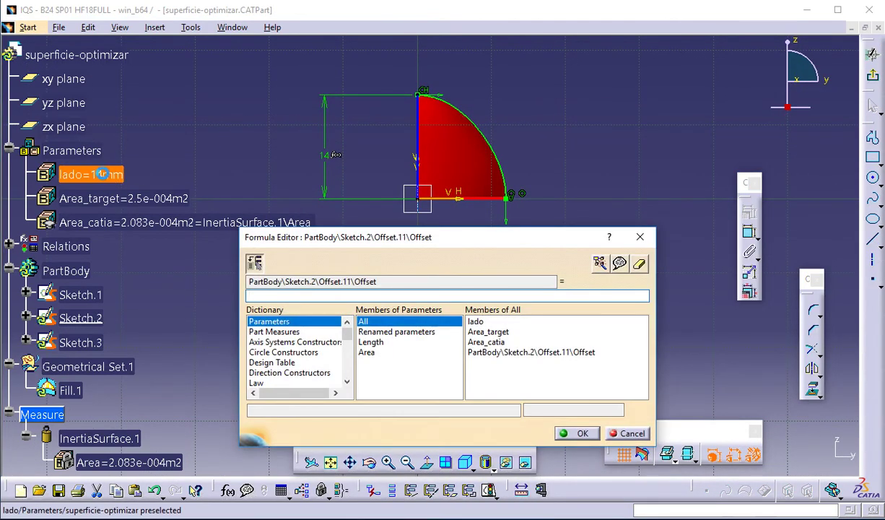
pyautogui.click(91, 174)
pyautogui.click(570, 434)
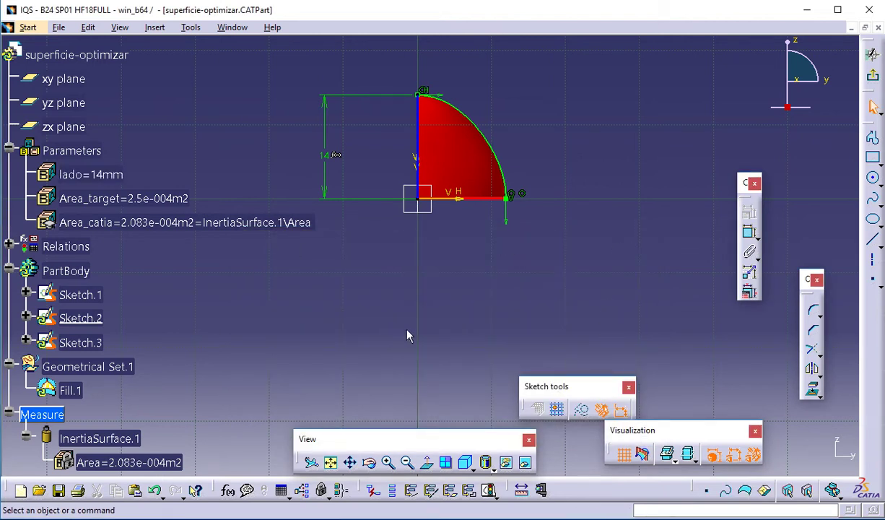
pyautogui.click(873, 54)
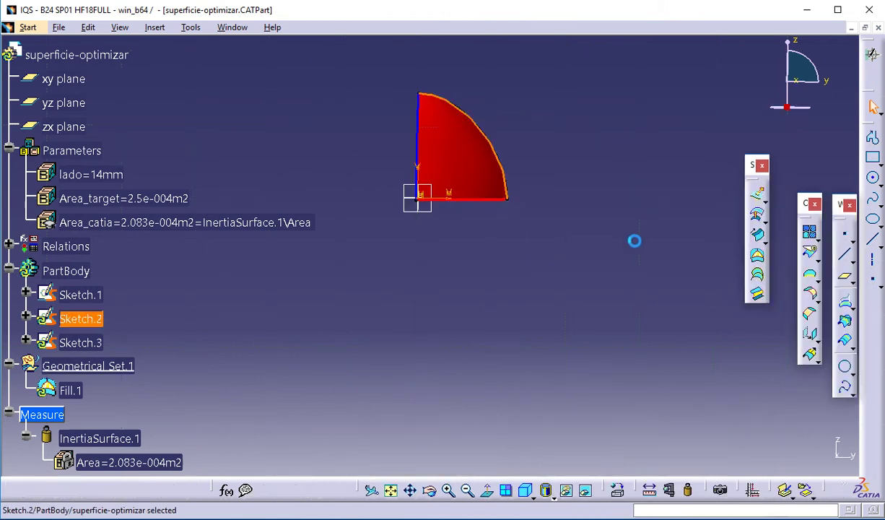
pyautogui.moveTo(589, 247); pyautogui.dragTo(571, 278, button='middle')
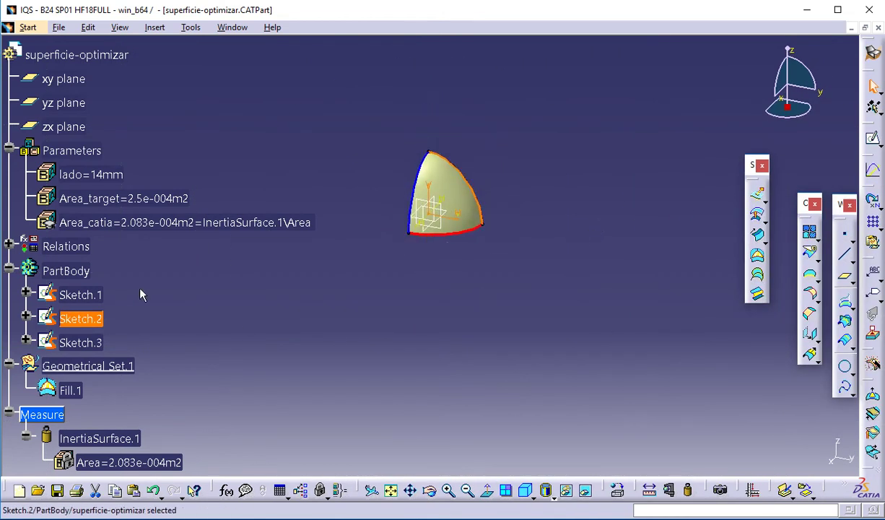
# Step: Set the lado parameter to 15 mm
pyautogui.doubleClick(102, 176)
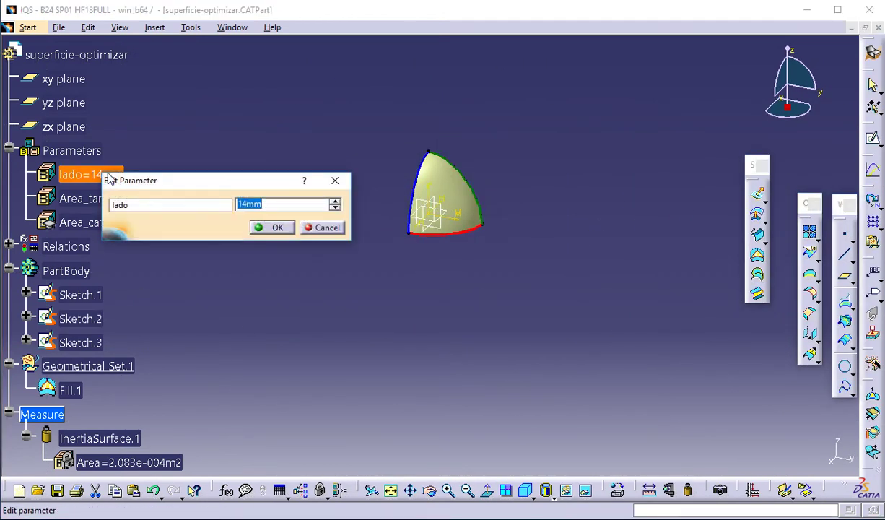
pyautogui.write('15')
pyautogui.press('Return')
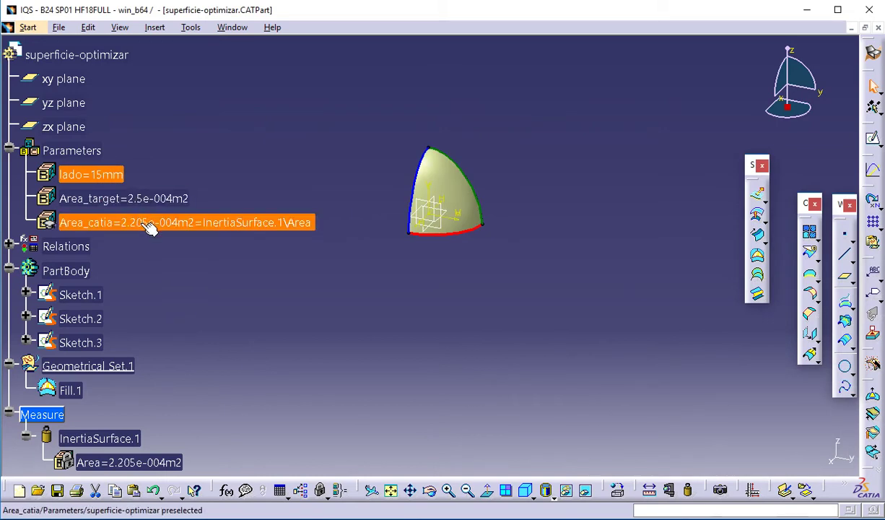
# Step: Set the lado parameter to 16 mm
pyautogui.doubleClick(106, 175)
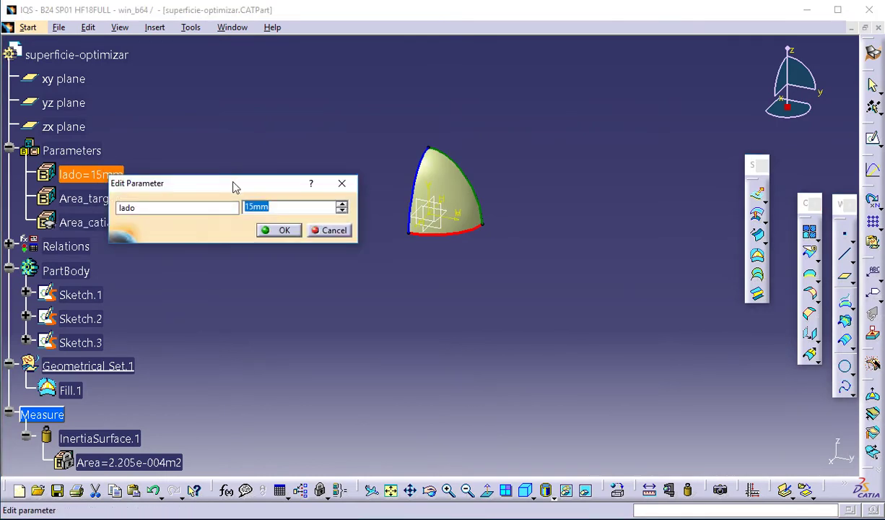
pyautogui.moveTo(232, 182); pyautogui.dragTo(371, 280)
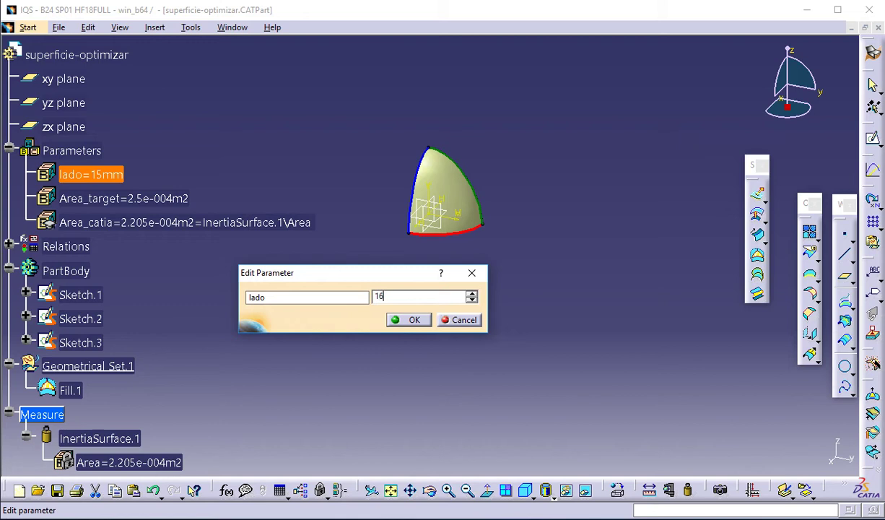
pyautogui.write('16')
pyautogui.press('Return')
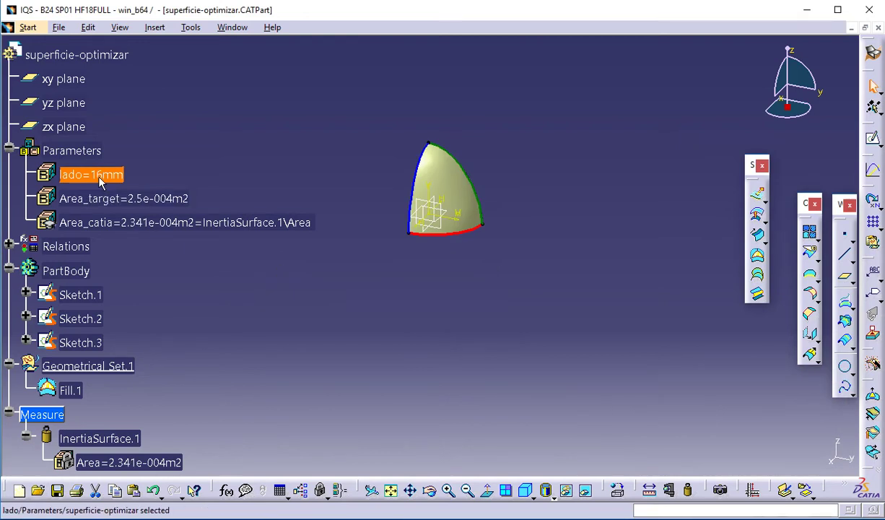